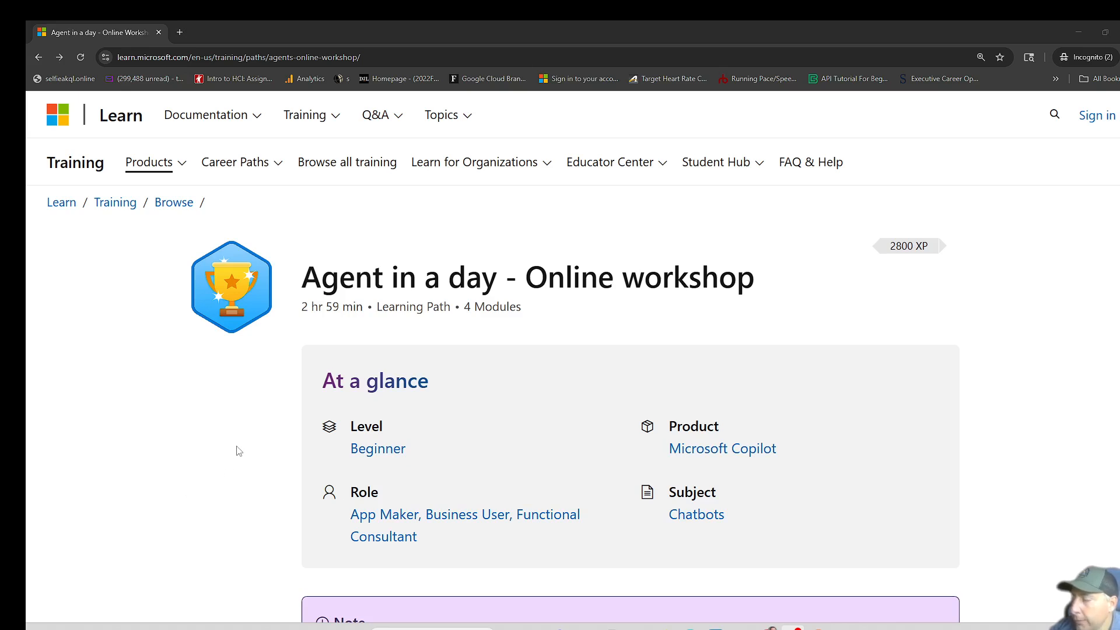
# - Review the modules listed in the "Agent in a day - Online workshop" learning path
pyautogui.scroll(-7, 239, 452)
pyautogui.scroll(-8, 240, 450)
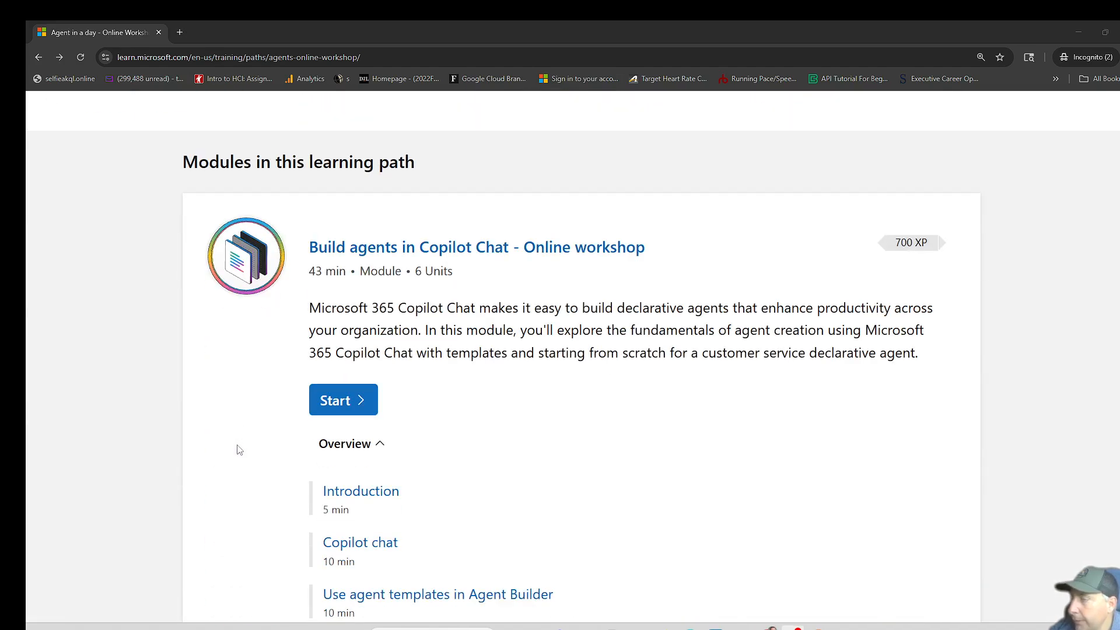
pyautogui.scroll(-1, 472, 430)
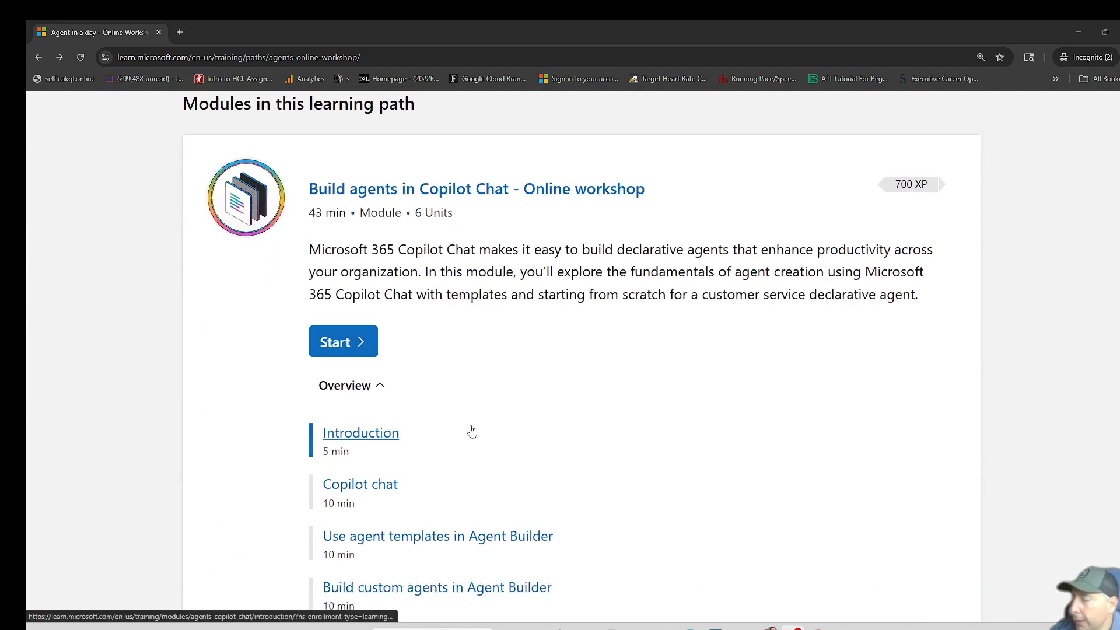
pyautogui.scroll(-8, 472, 431)
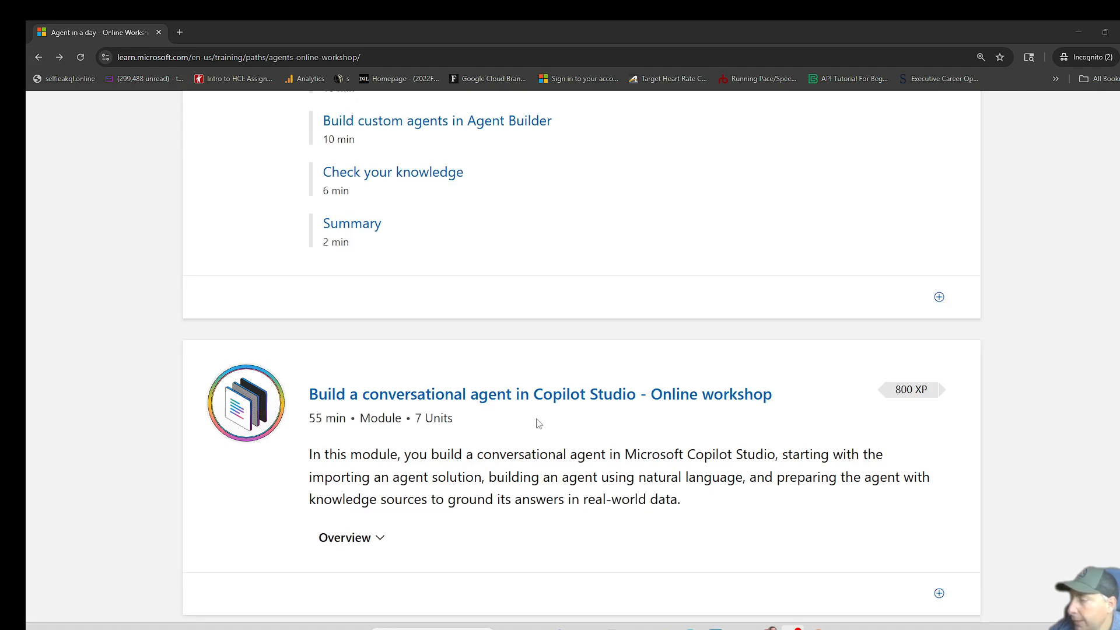
pyautogui.scroll(-5, 554, 418)
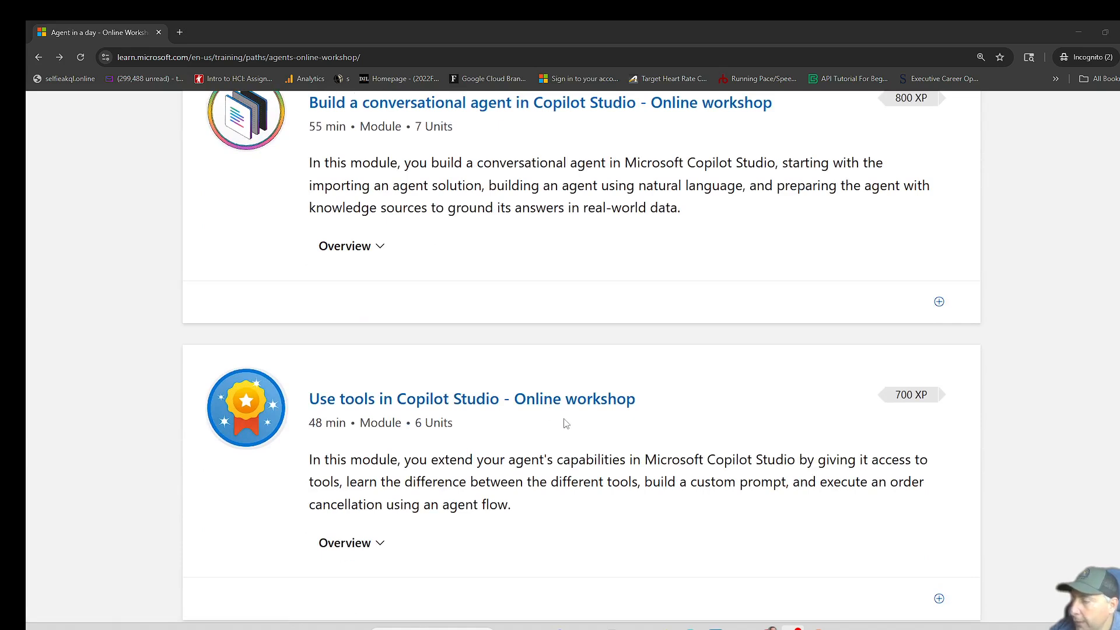
pyautogui.scroll(-5, 577, 421)
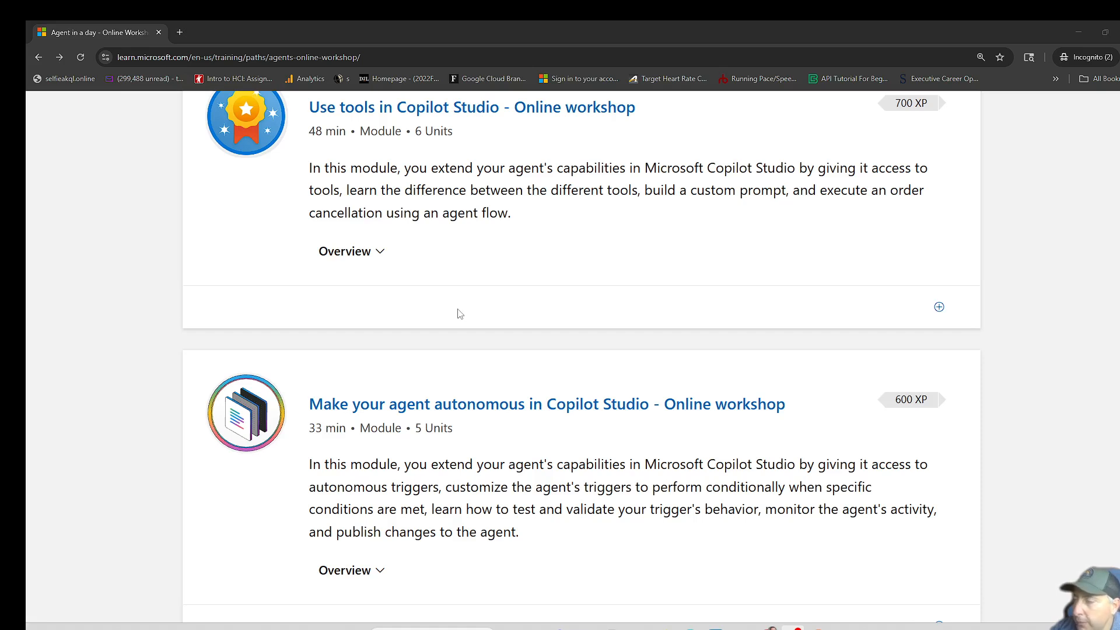
# - Switch to Copilot Studio, start adding a tool to the Contoso Support agent and filter the available tools to Model Context Protocol
pyautogui.moveTo(322, 27); pyautogui.dragTo(26, 134)
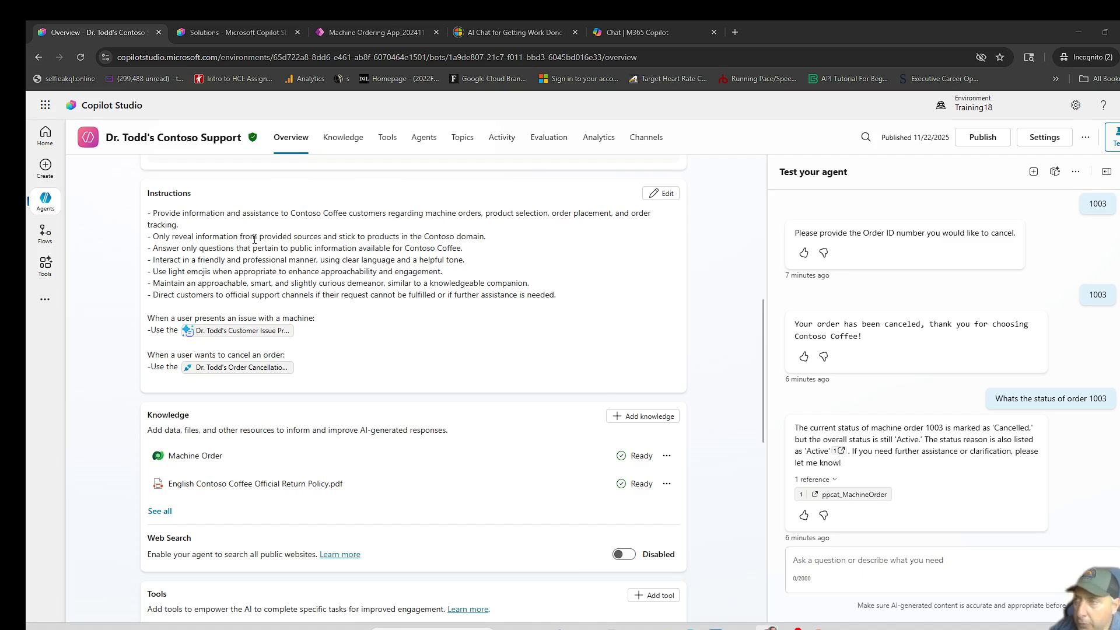
pyautogui.click(398, 144)
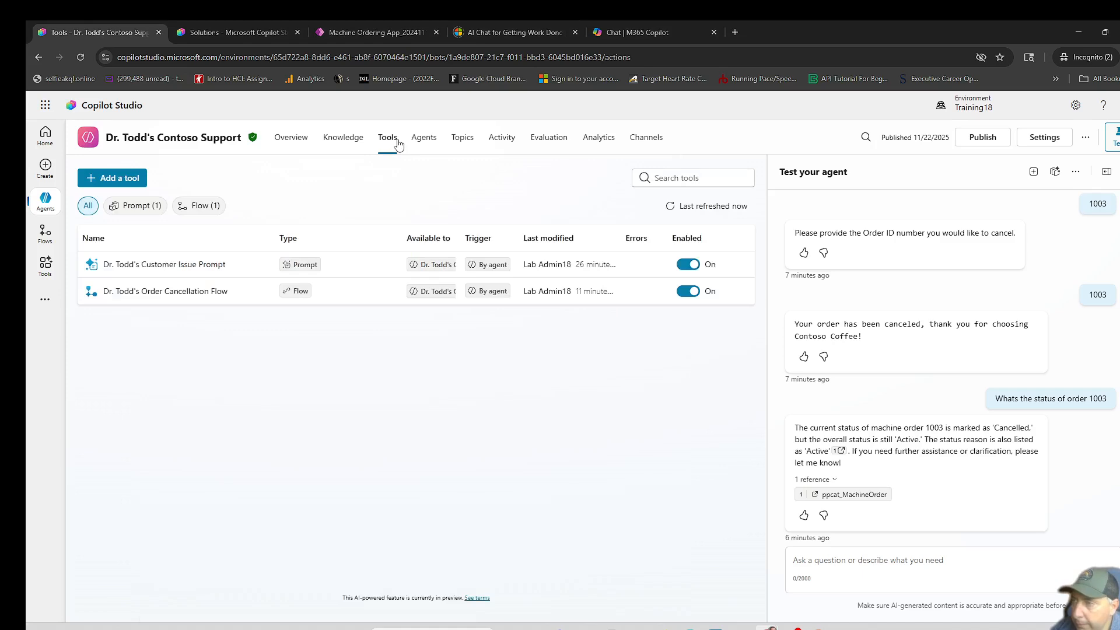
pyautogui.click(125, 178)
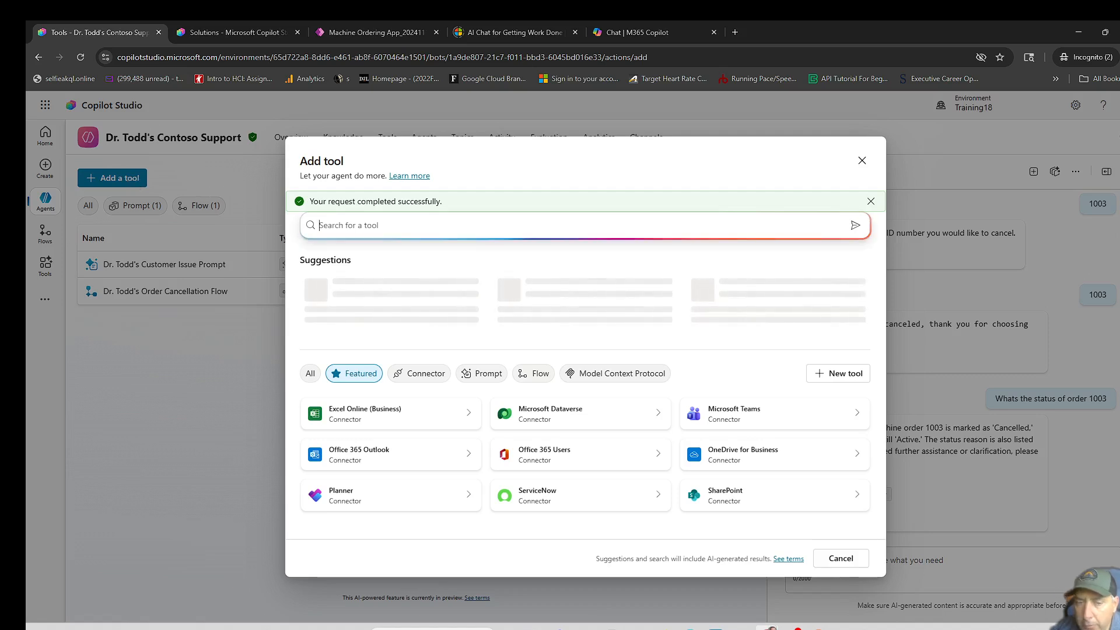
pyautogui.click(627, 386)
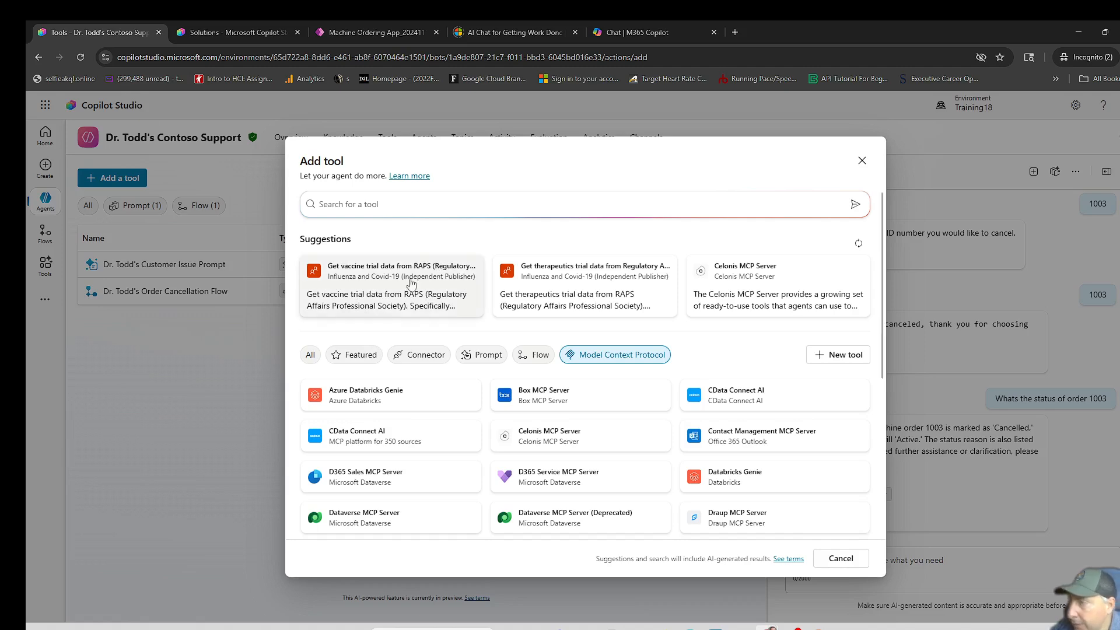
# - Add the Office 365 Outlook Email Management MCP Server to the agent, using the existing connection
pyautogui.scroll(-2, 641, 446)
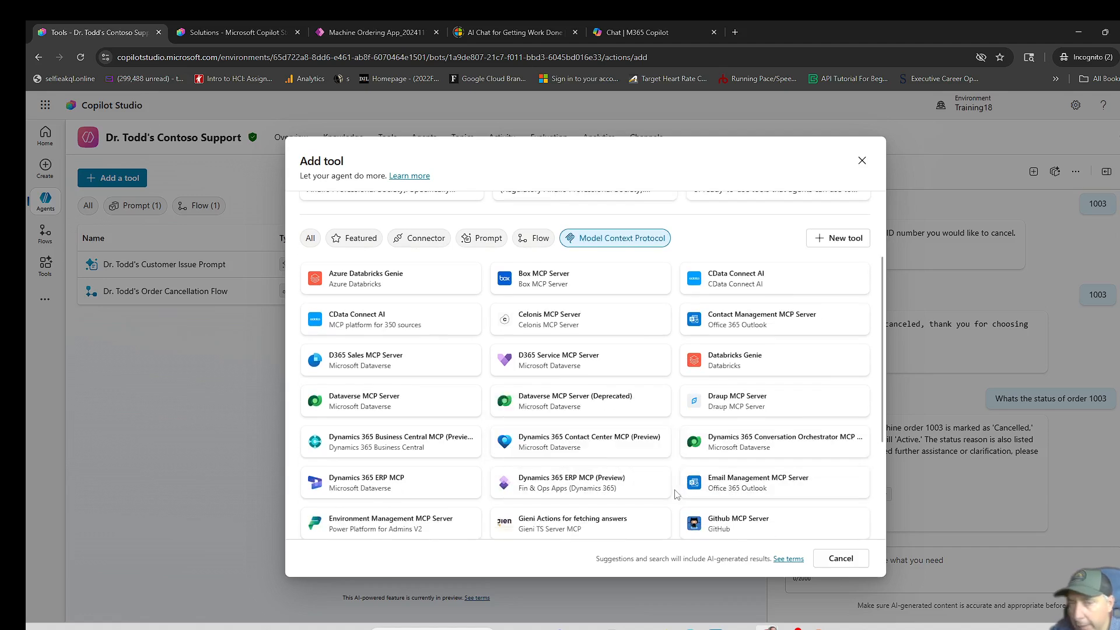
pyautogui.moveTo(707, 497)
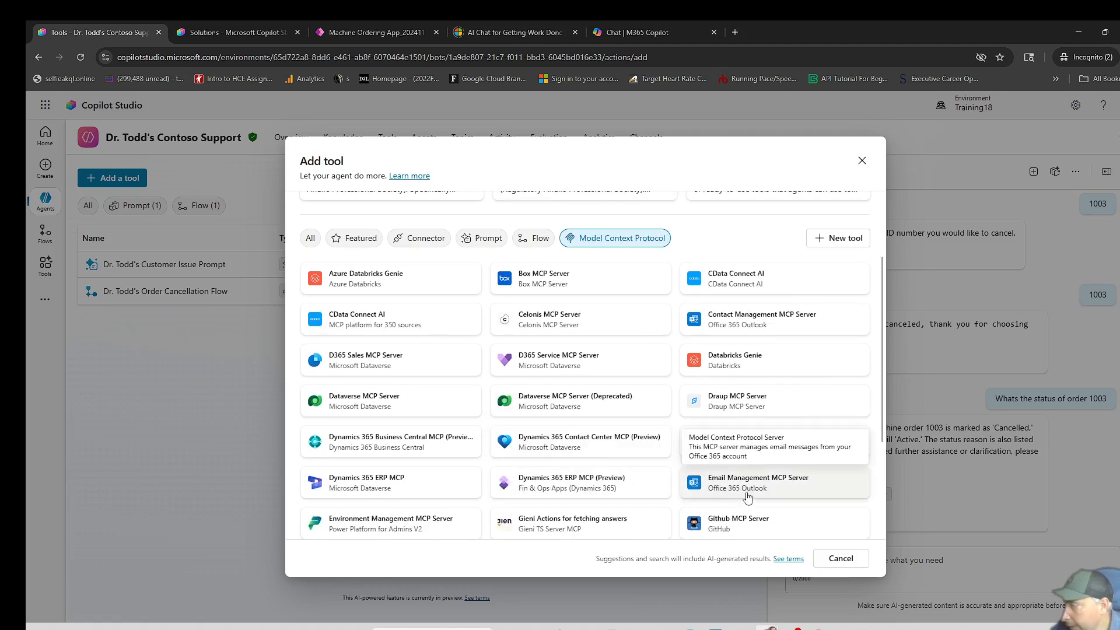
pyautogui.click(749, 497)
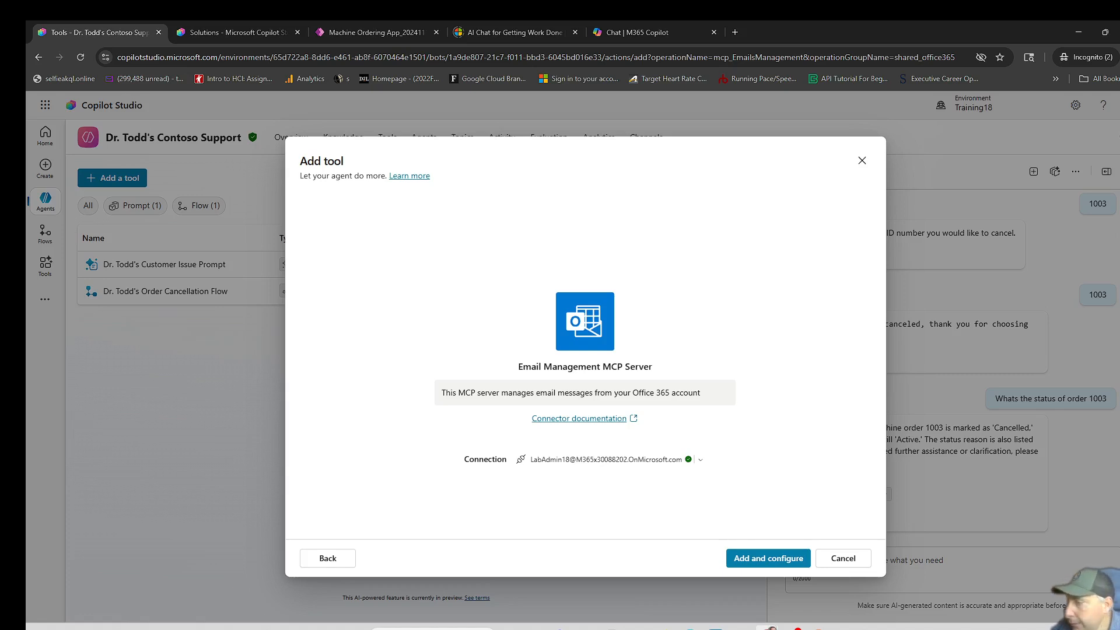
pyautogui.click(702, 461)
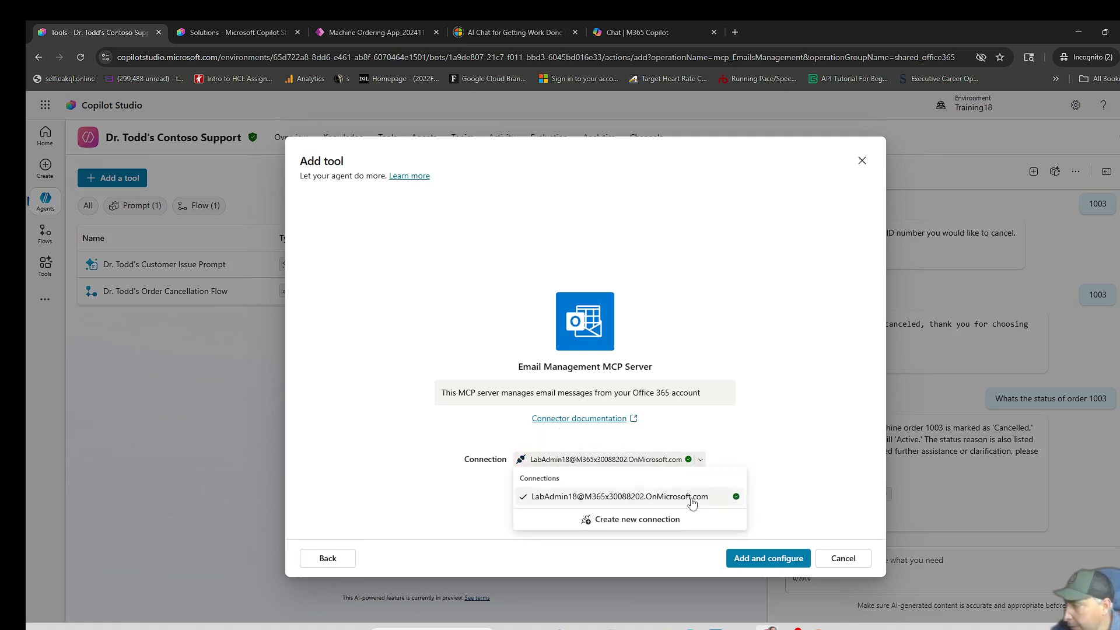
pyautogui.click(638, 519)
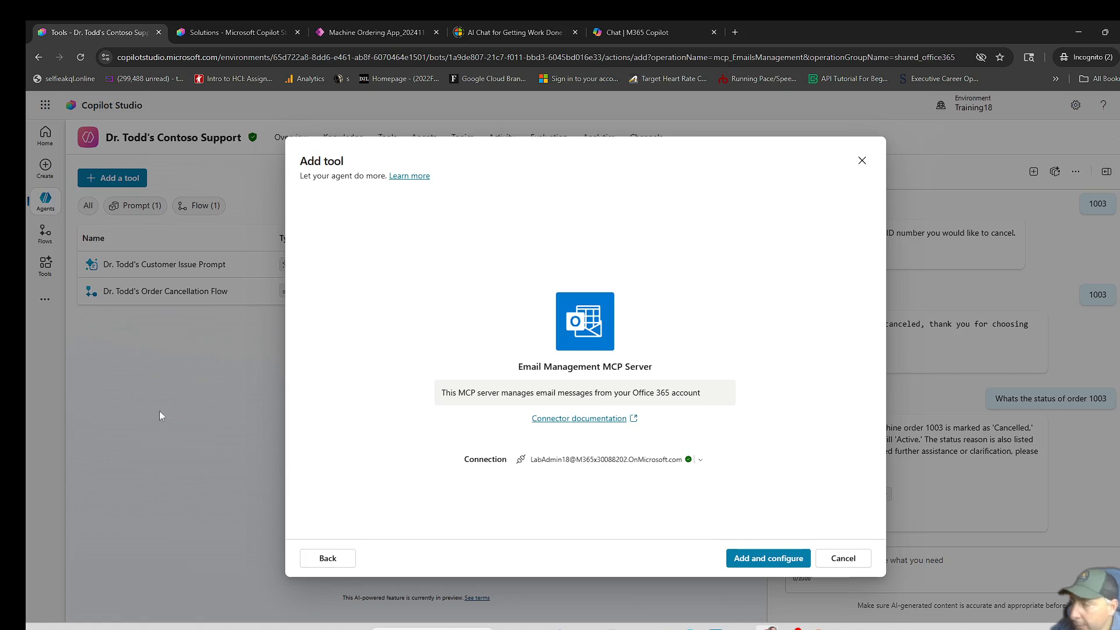
pyautogui.click(757, 560)
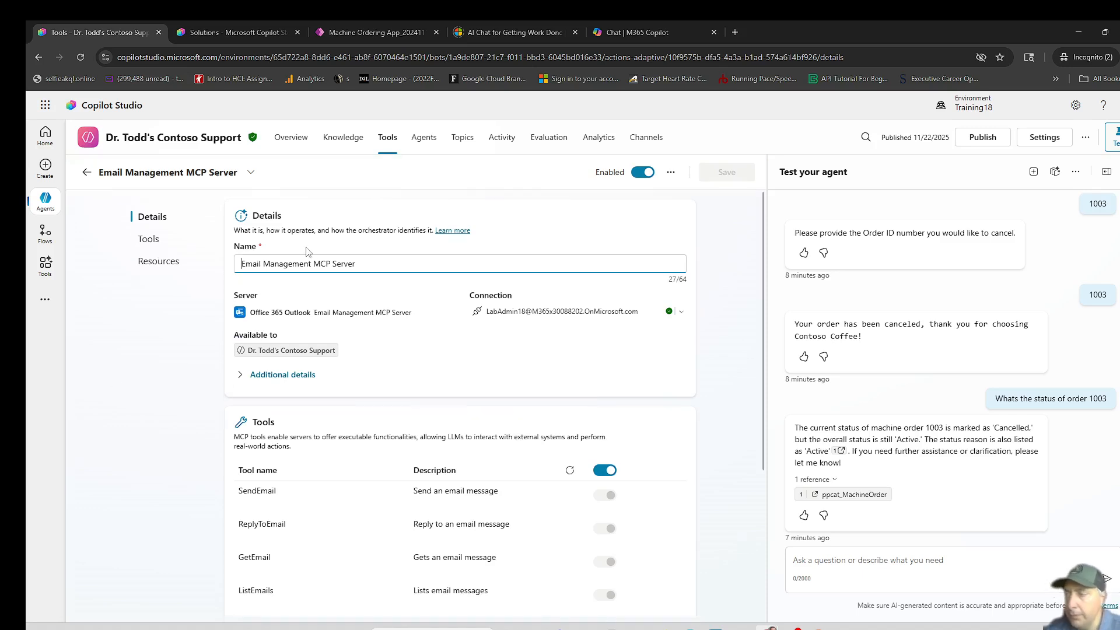
# - Prefix the tool's name with the maker's name in possessive form and set its credentials to Maker-provided credentials
pyautogui.write('Dr. Todd')
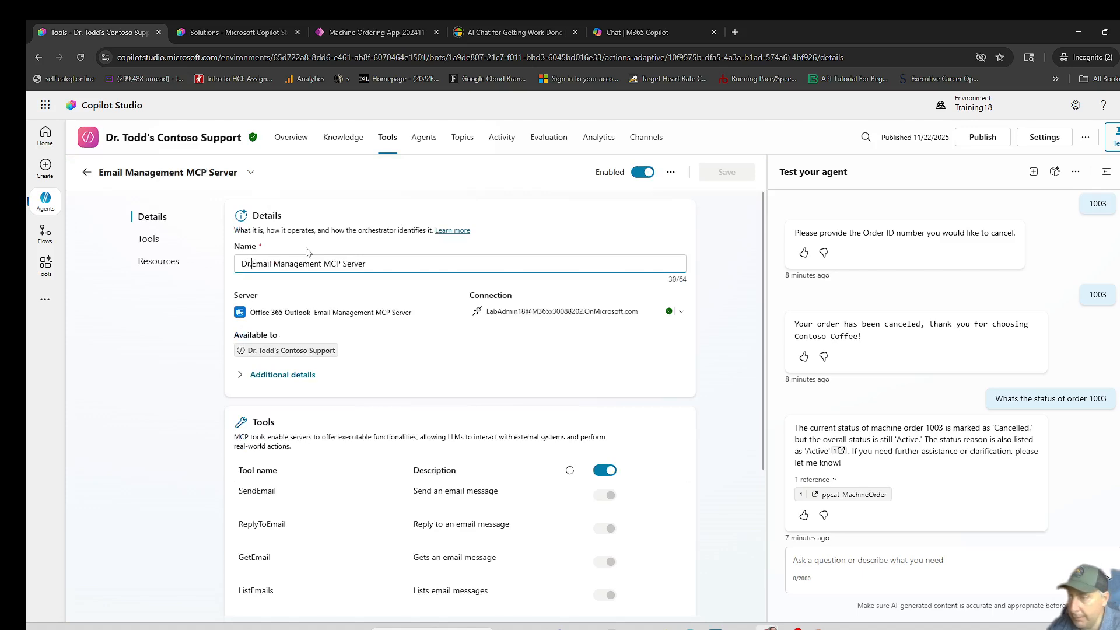
pyautogui.write("'s")
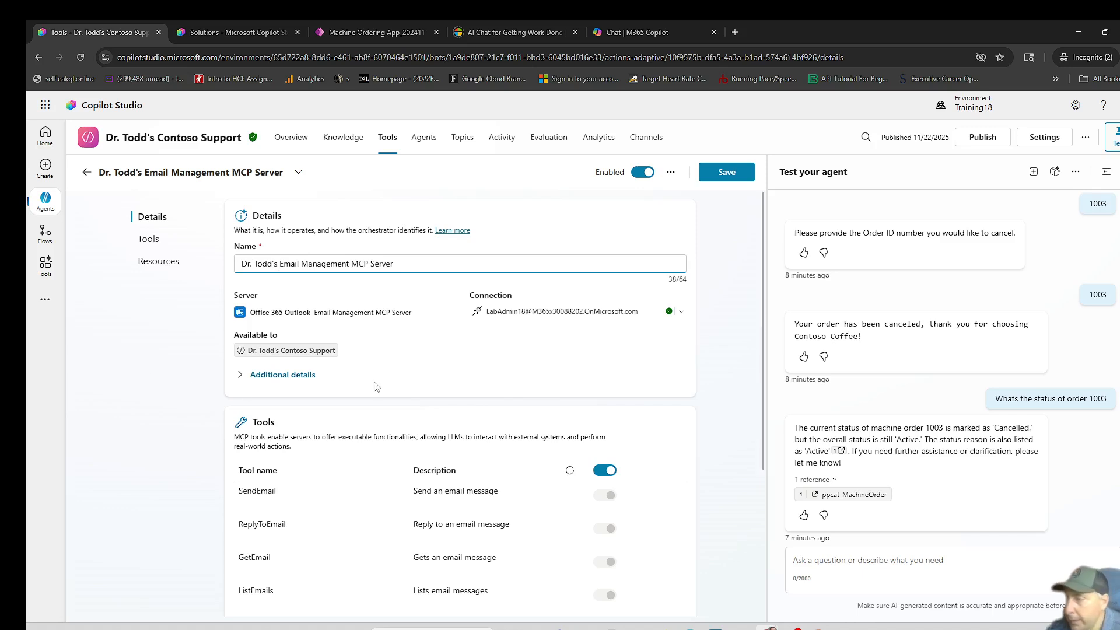
pyautogui.click(244, 379)
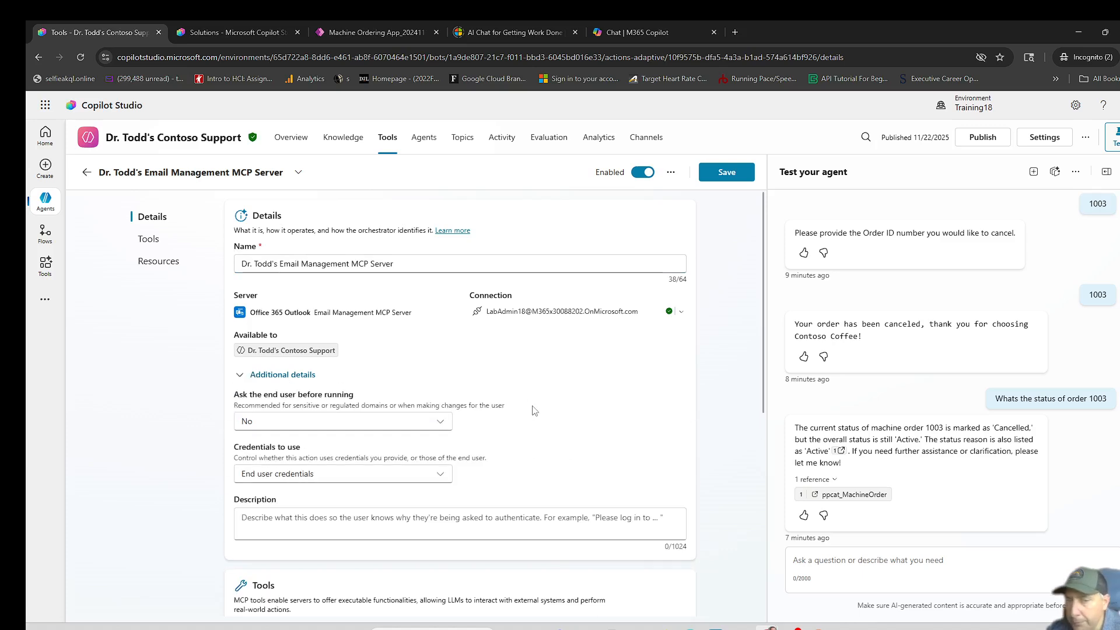
pyautogui.scroll(-1, 524, 410)
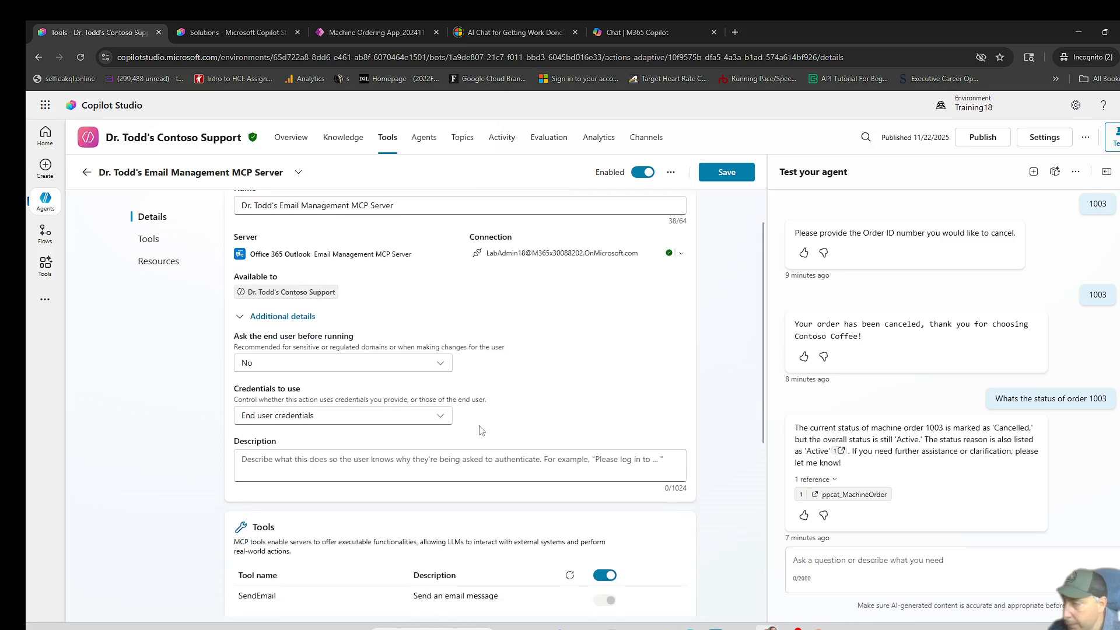
pyautogui.click(447, 419)
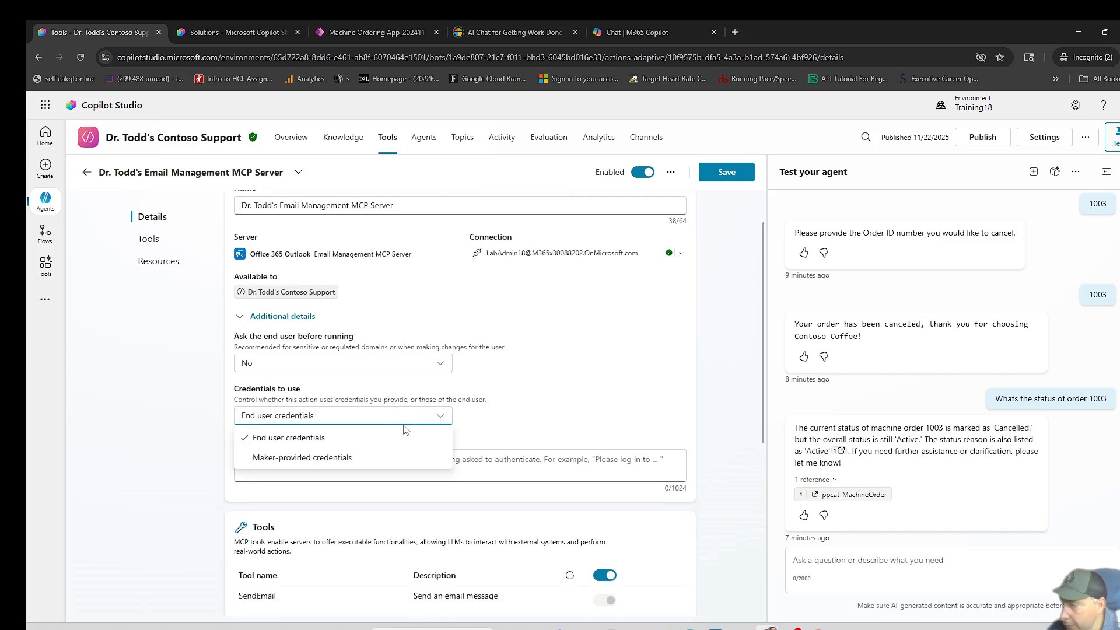
pyautogui.click(341, 463)
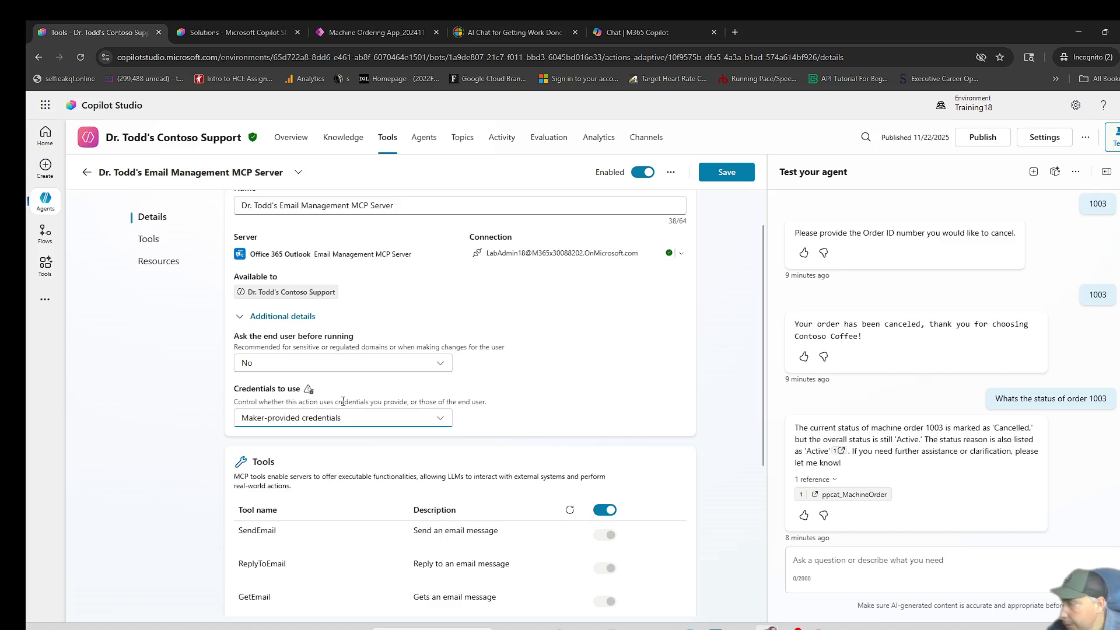
# - Switch the all-tools setting of the email MCP server off and back on, and save the tool
pyautogui.scroll(-2, 397, 417)
pyautogui.scroll(-1, 397, 417)
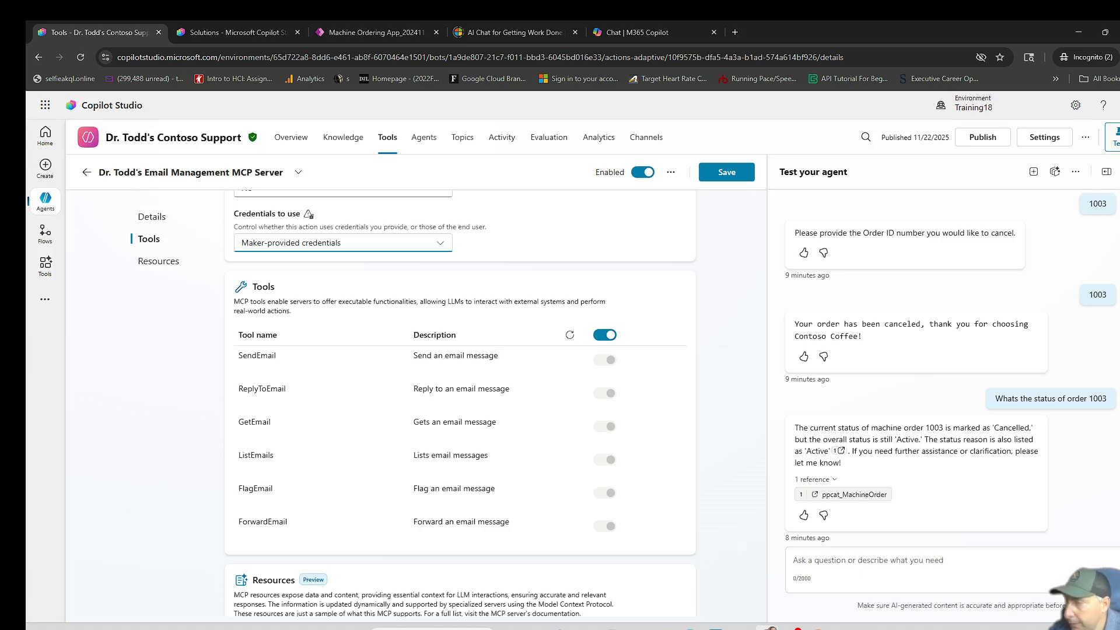
pyautogui.click(599, 336)
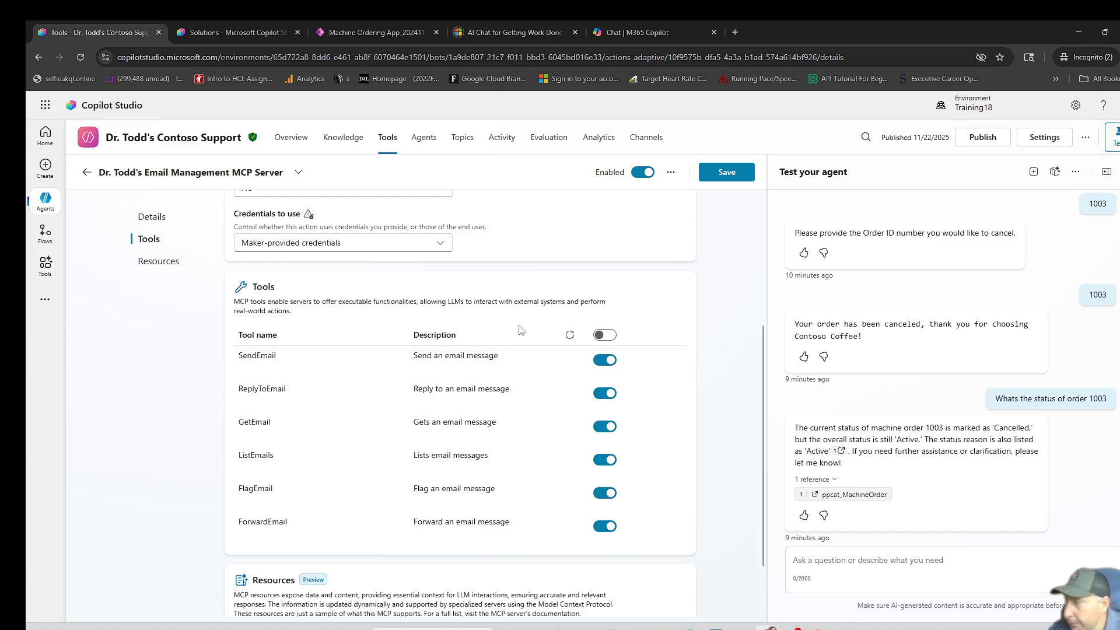
pyautogui.click(605, 336)
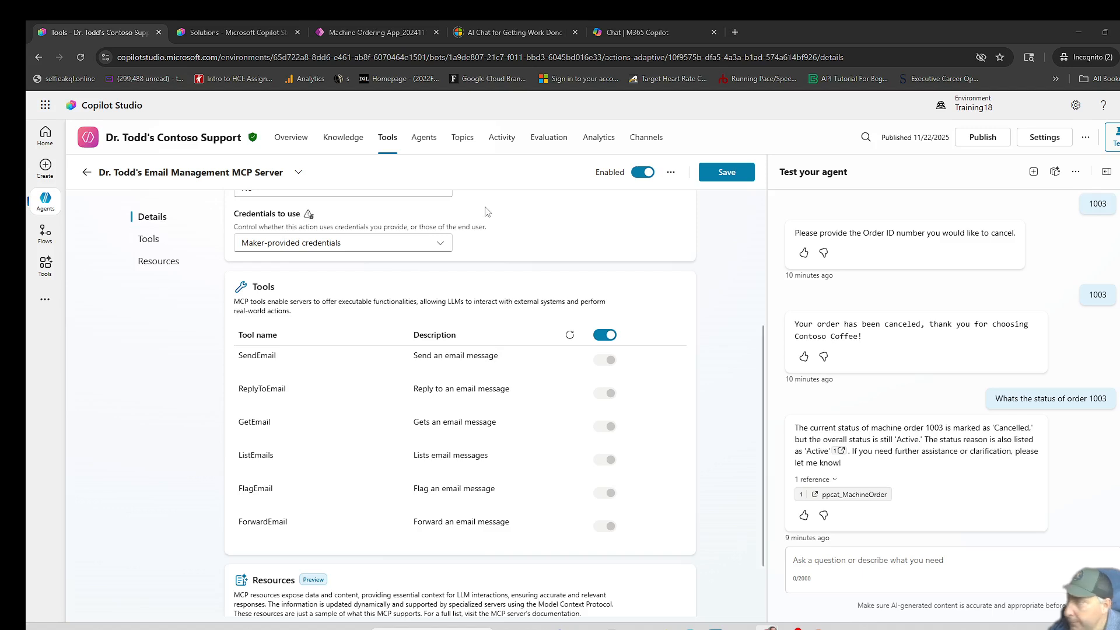
pyautogui.click(723, 174)
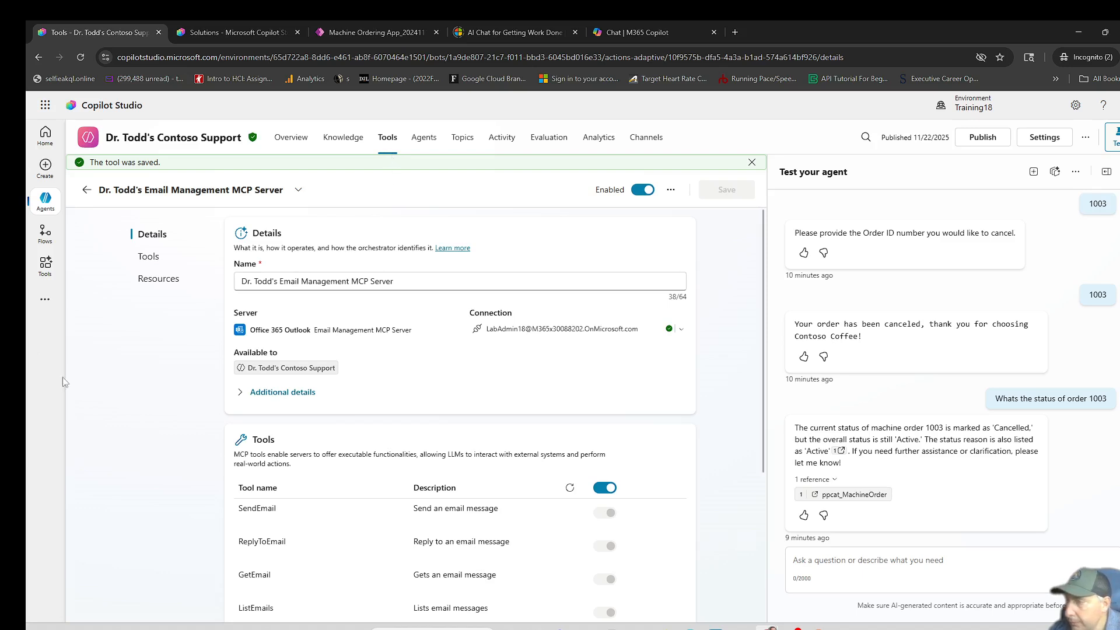
pyautogui.click(382, 147)
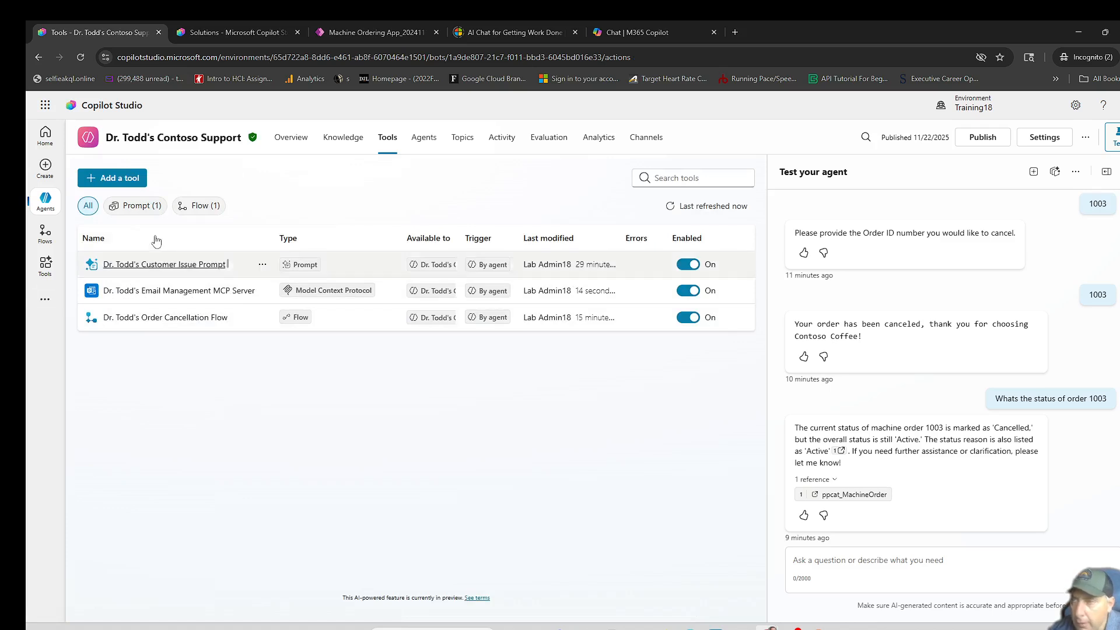
# - Review the agent's overview, covering its orchestration, model, triggers and channels, instructions, knowledge, tools and topics
pyautogui.click(282, 142)
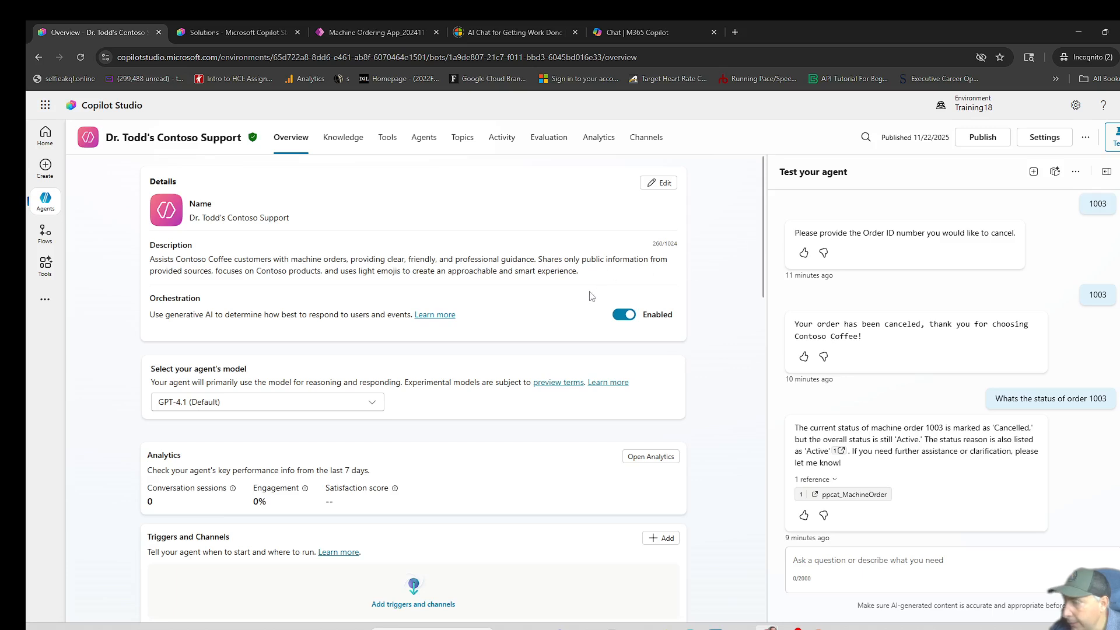
pyautogui.scroll(-2, 576, 426)
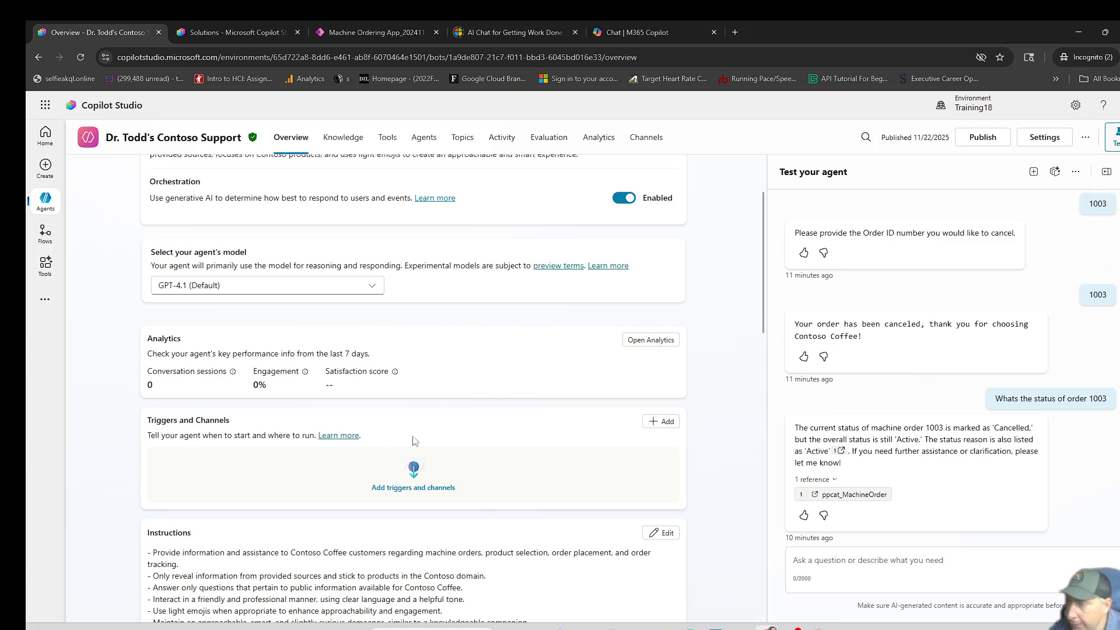
pyautogui.scroll(3, 443, 429)
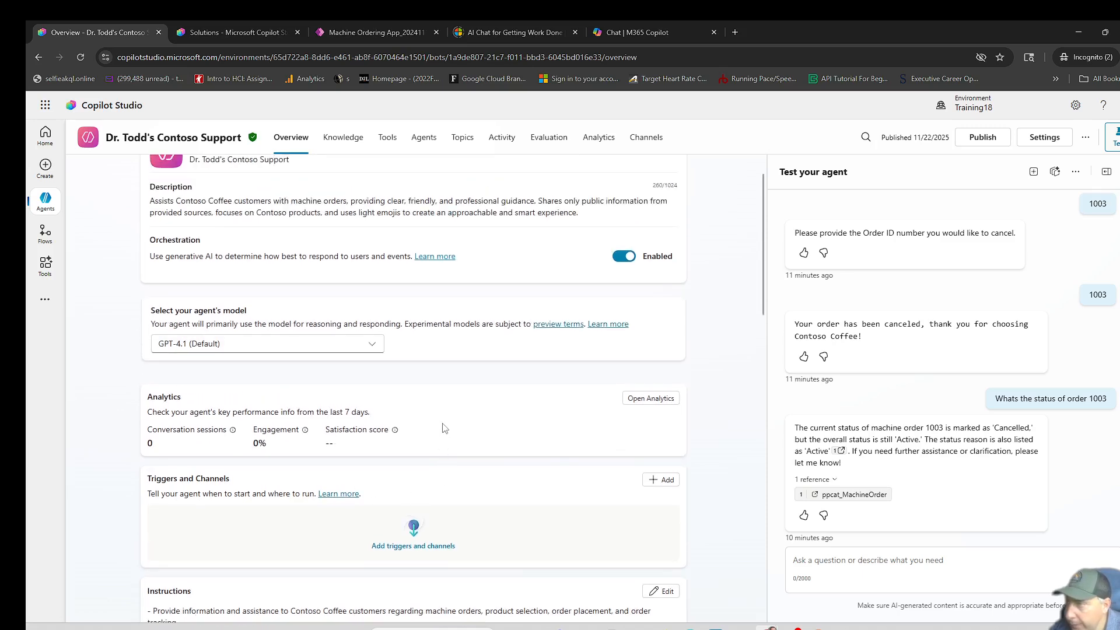
pyautogui.scroll(-5, 452, 429)
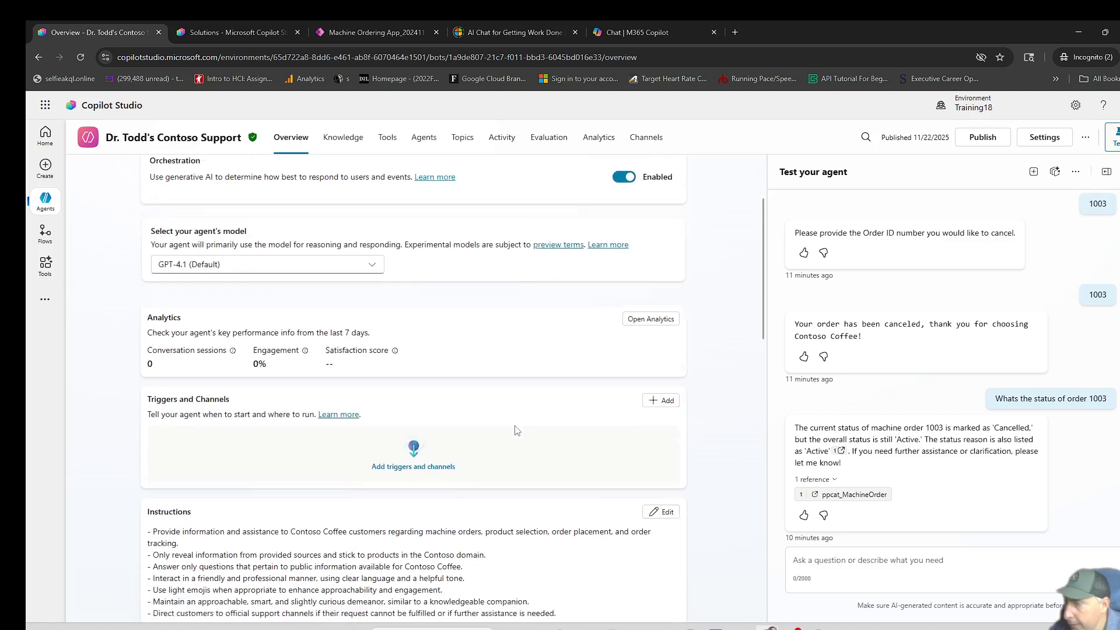
pyautogui.scroll(-6, 527, 417)
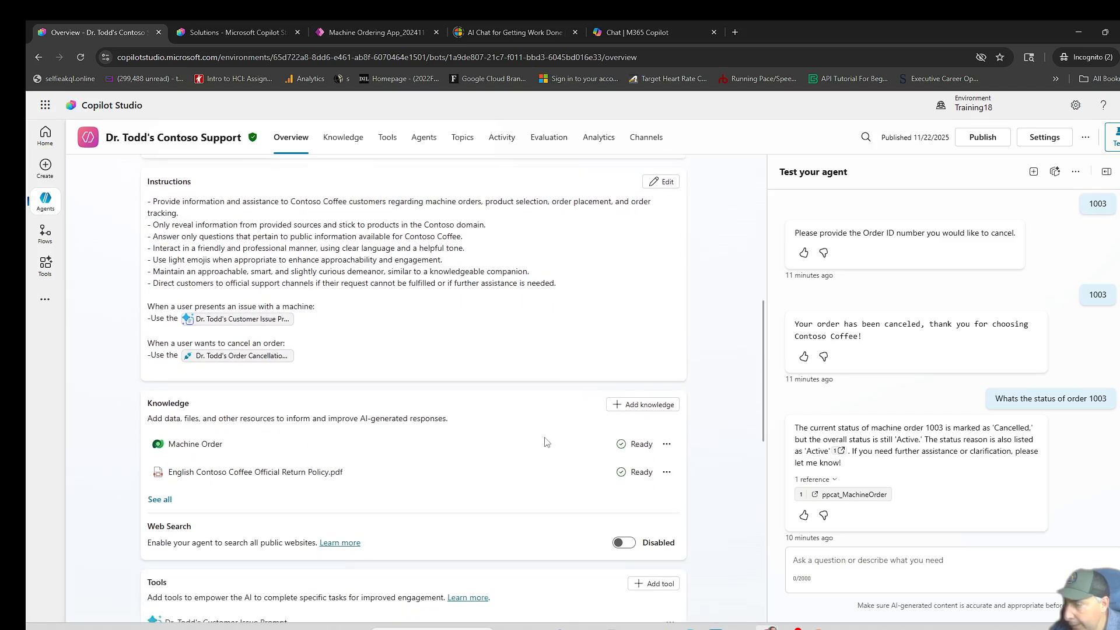
pyautogui.scroll(-5, 551, 446)
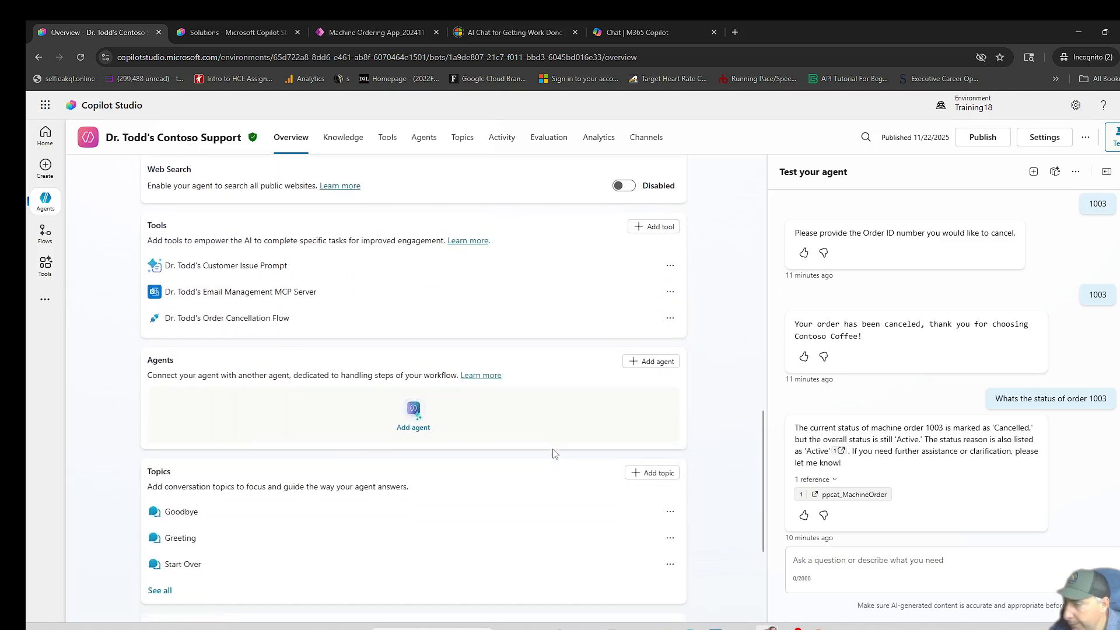
pyautogui.scroll(-2, 555, 453)
pyautogui.scroll(9, 552, 450)
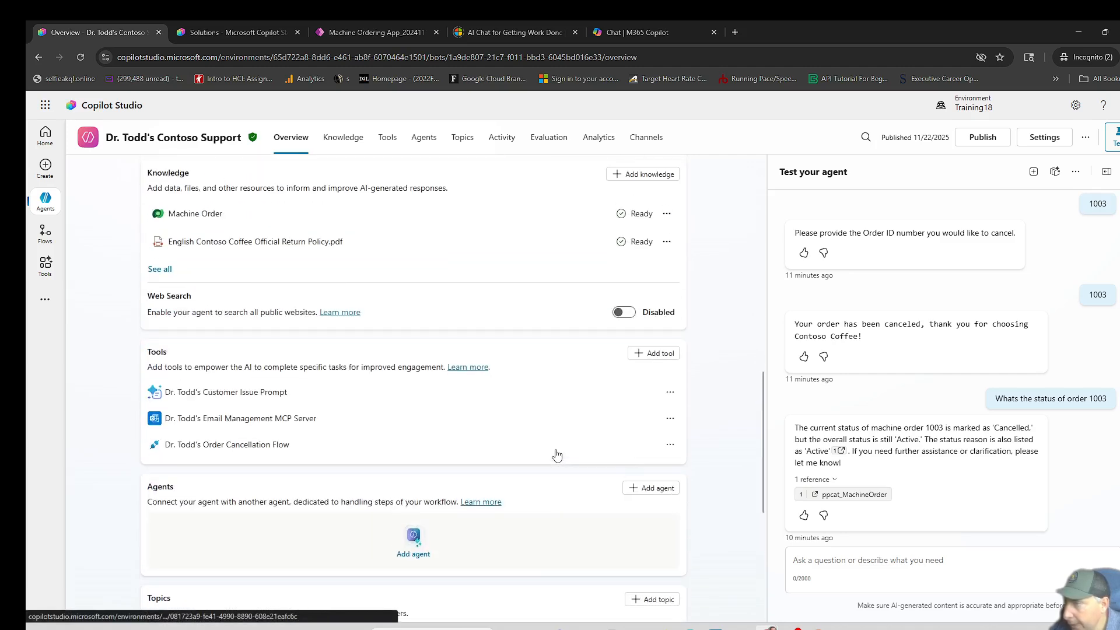
pyautogui.scroll(3, 550, 449)
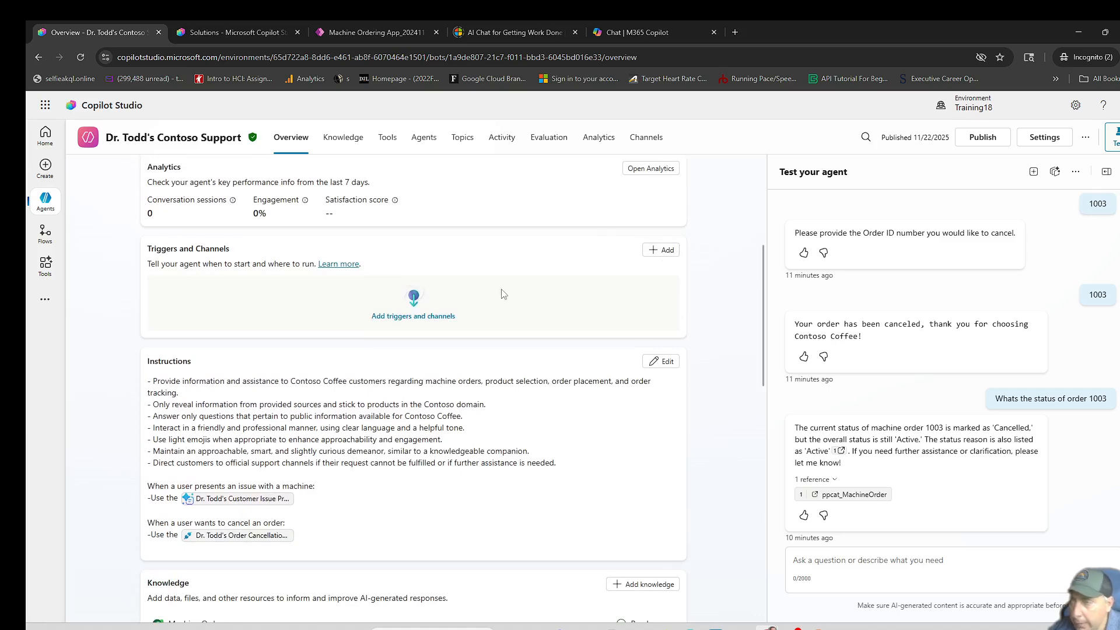
# - Start adding a trigger to the agent, based on the Office 365 Outlook event When a new email arrives (V3)
pyautogui.click(653, 255)
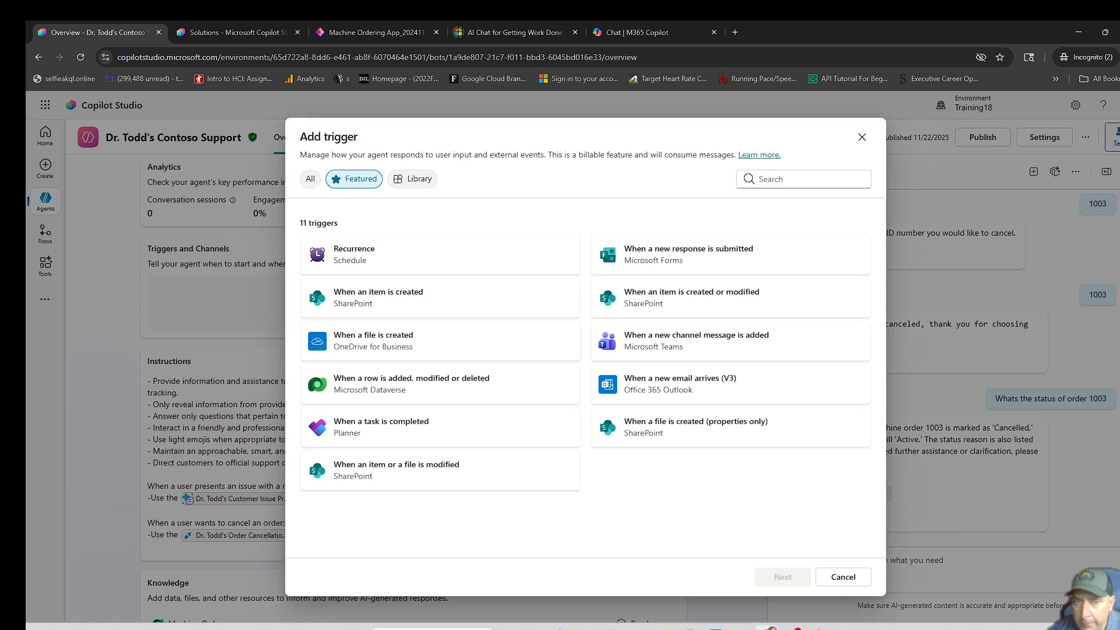
pyautogui.click(655, 402)
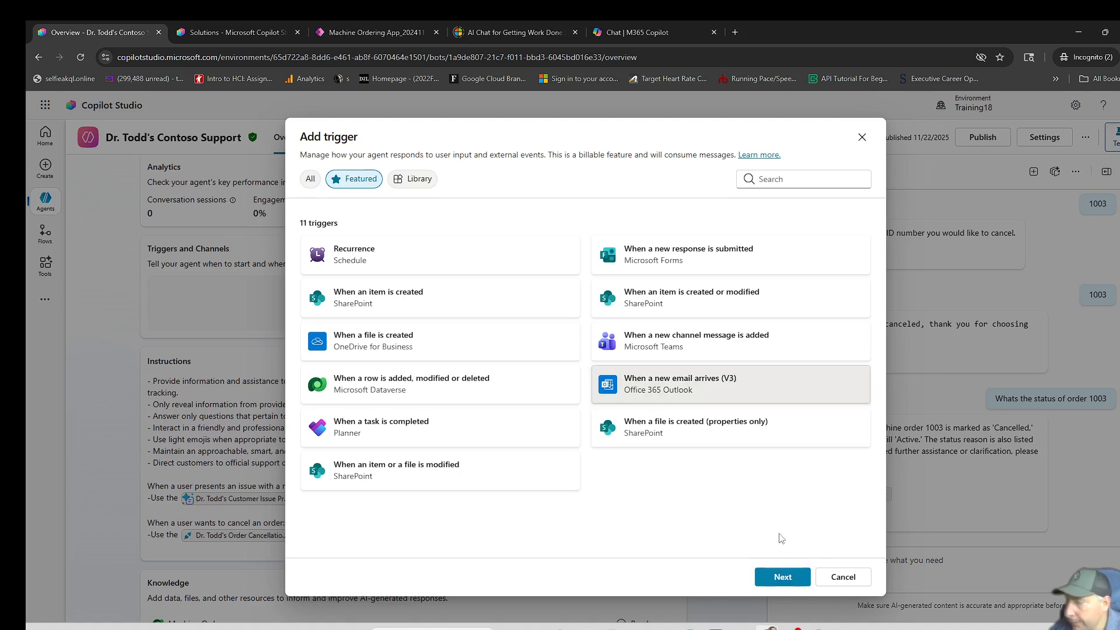
pyautogui.click(782, 576)
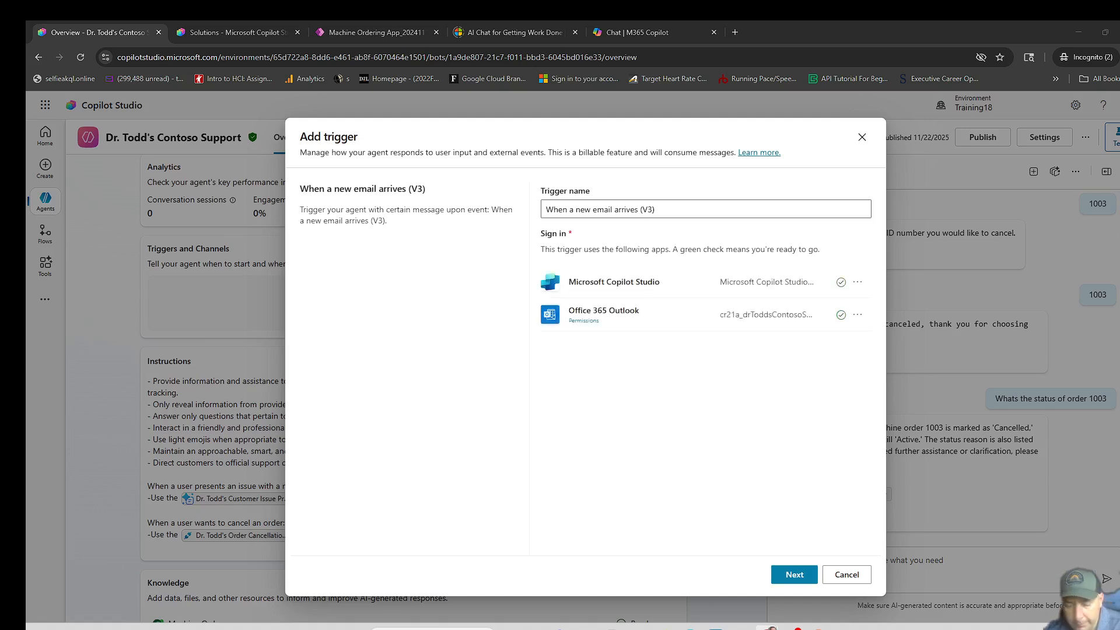
# - Name the trigger "Contoso Order Status email arrives" and continue to its parameters
pyautogui.tripleClick(665, 208)
pyautogui.write('Order Status email arrives')
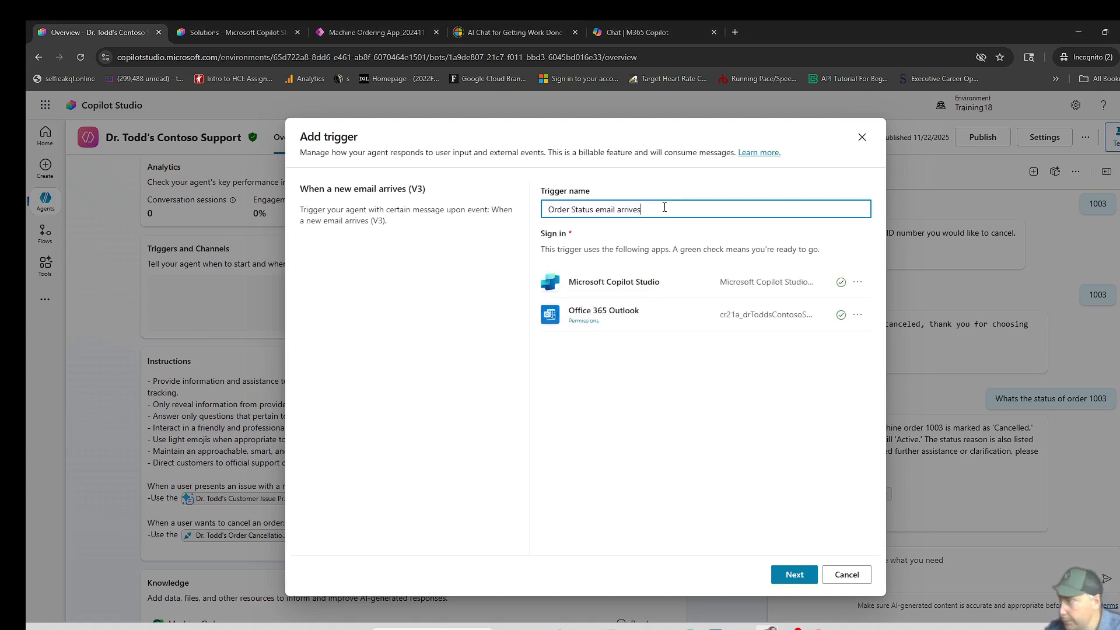
pyautogui.click(547, 208)
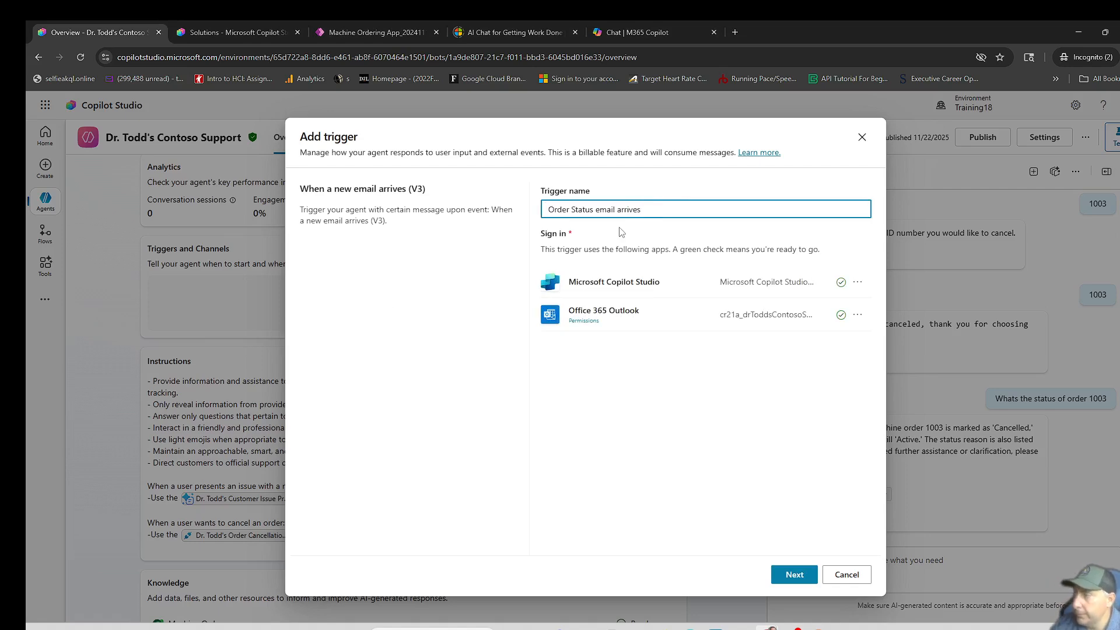
pyautogui.write('Conts')
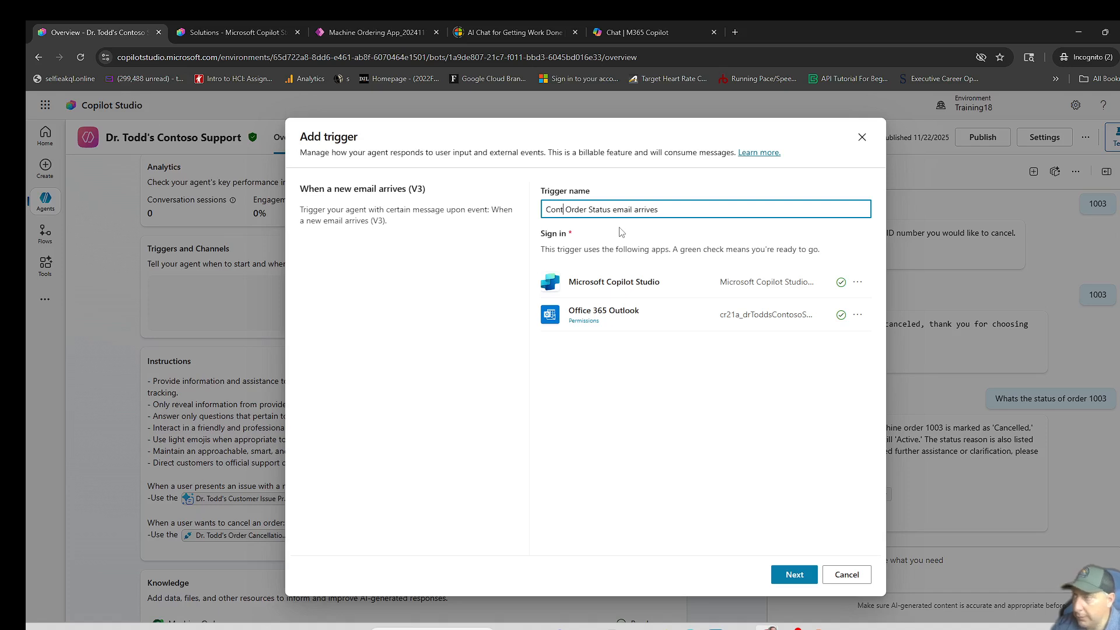
pyautogui.press('Left')
pyautogui.press('BackSpace')
pyautogui.write('os')
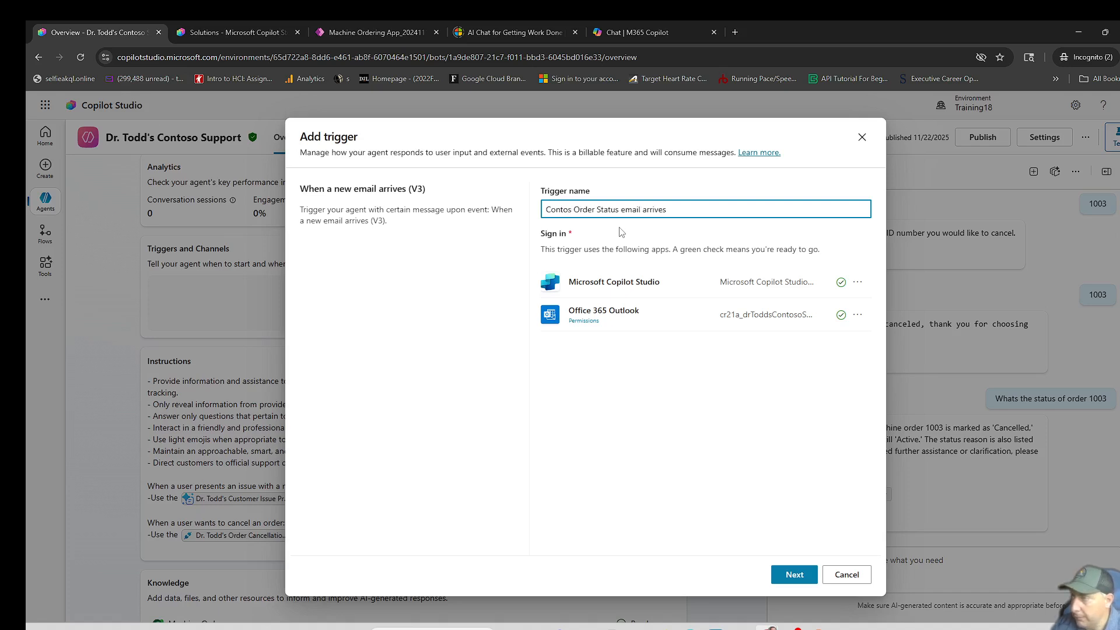
pyautogui.write('o')
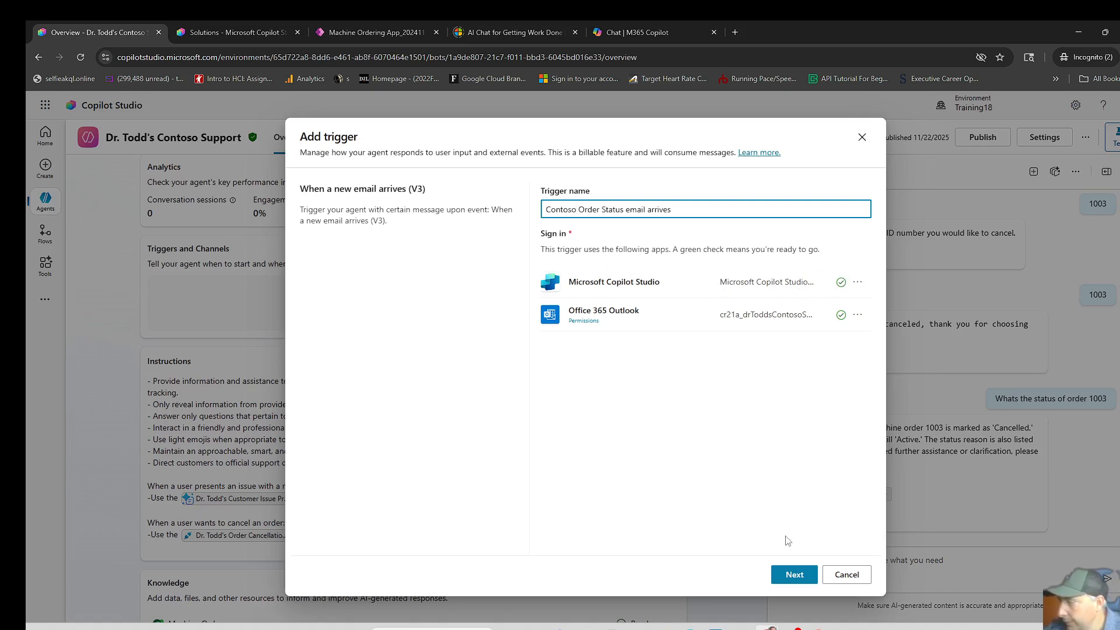
pyautogui.click(809, 575)
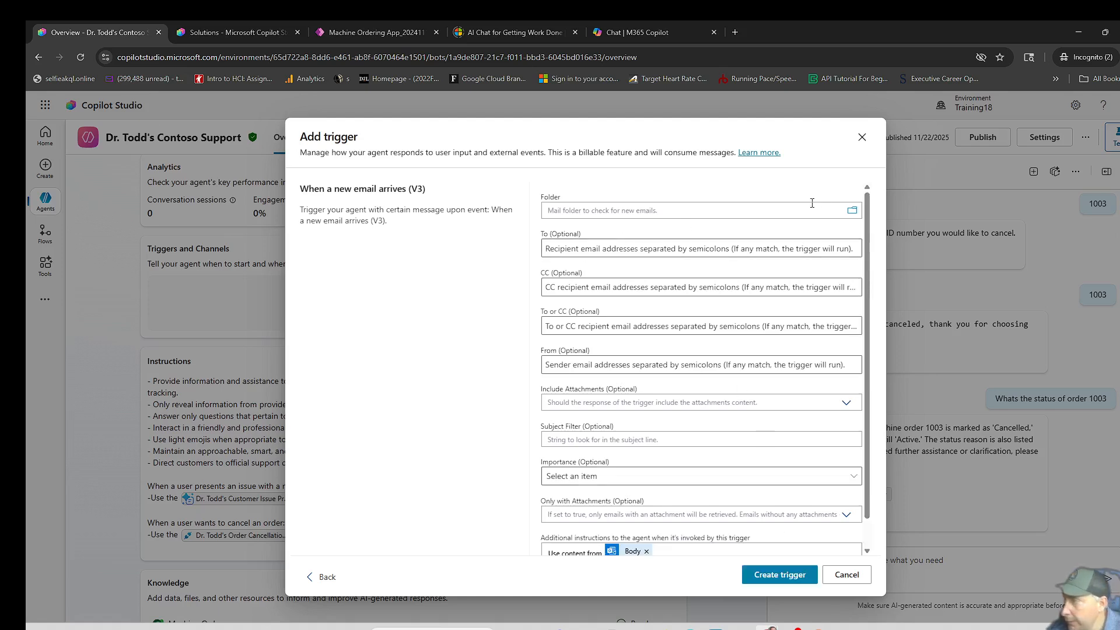
# - Set the trigger to check the Inbox folder and filter email subjects for "Order Status"
pyautogui.click(852, 215)
pyautogui.click(639, 209)
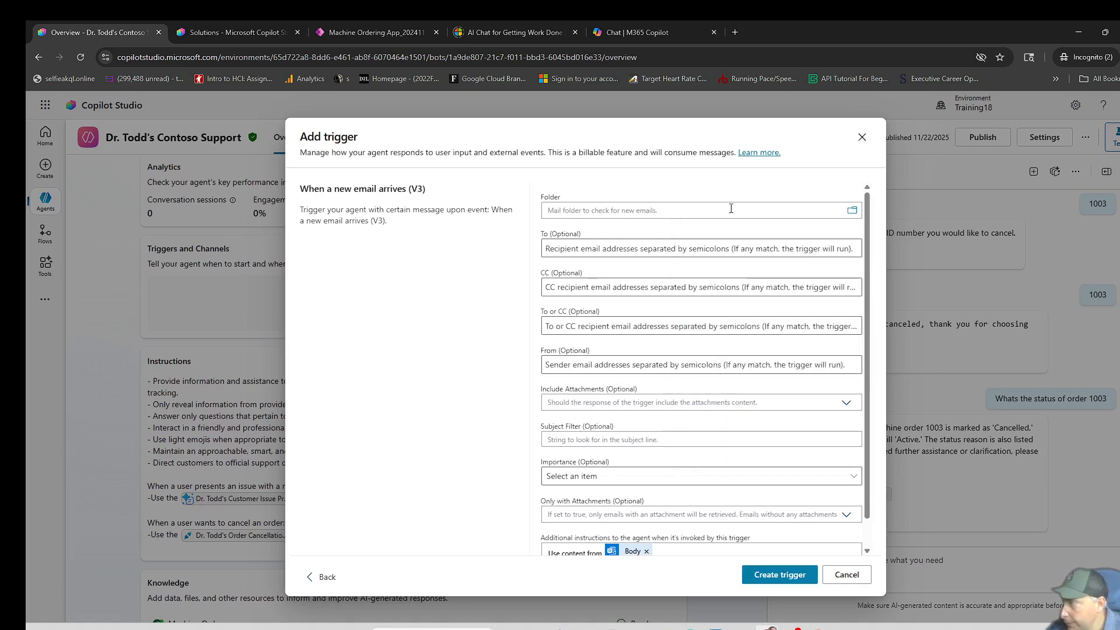
pyautogui.click(852, 211)
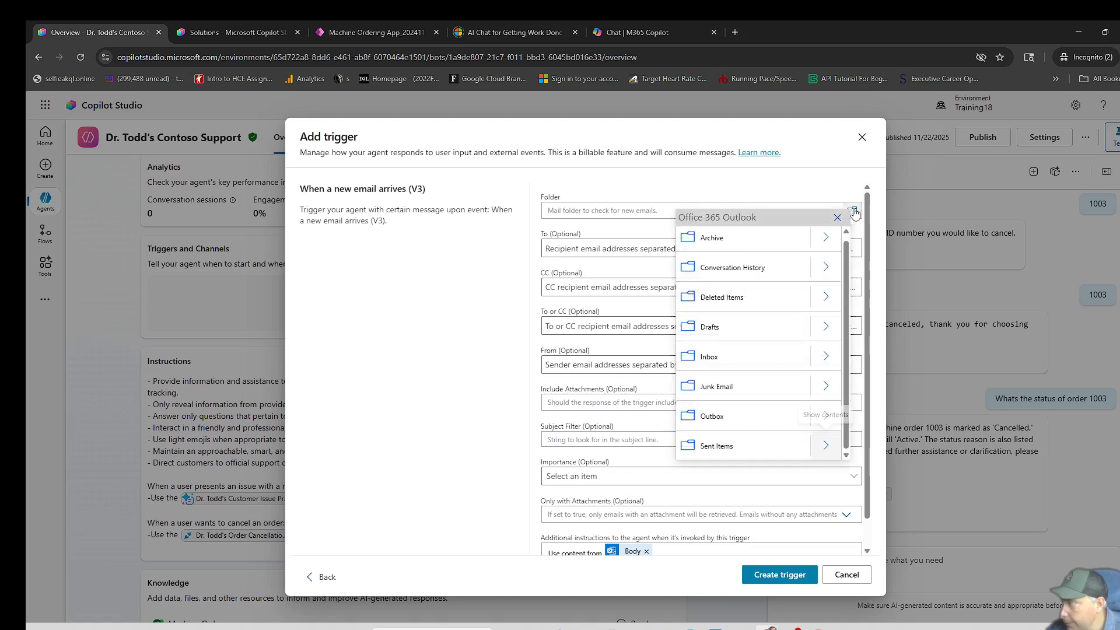
pyautogui.click(759, 363)
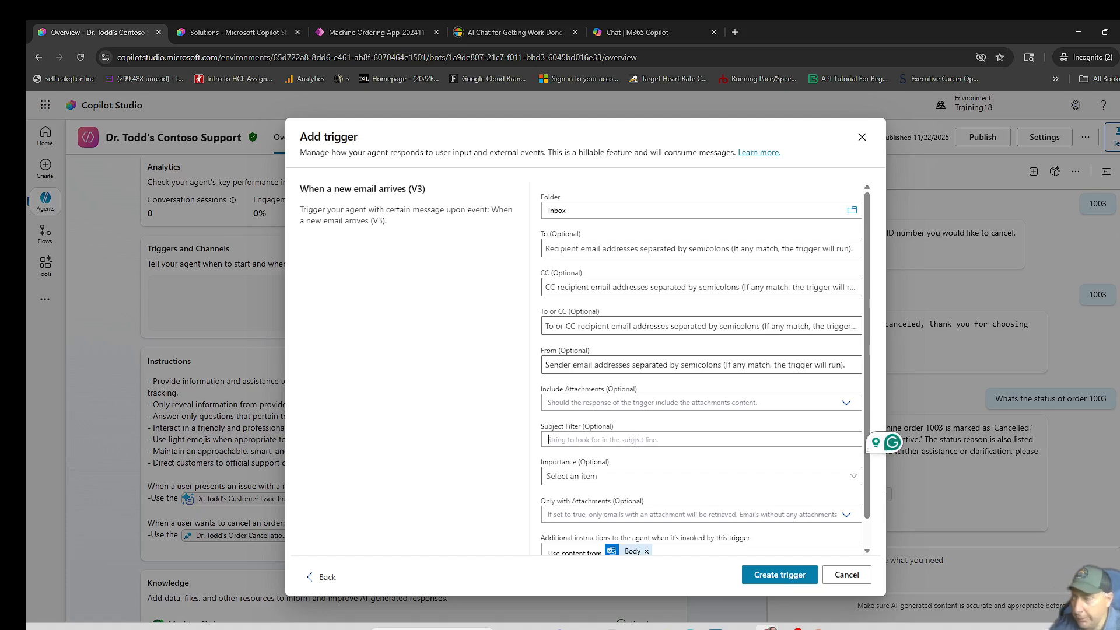
pyautogui.write('Order St')
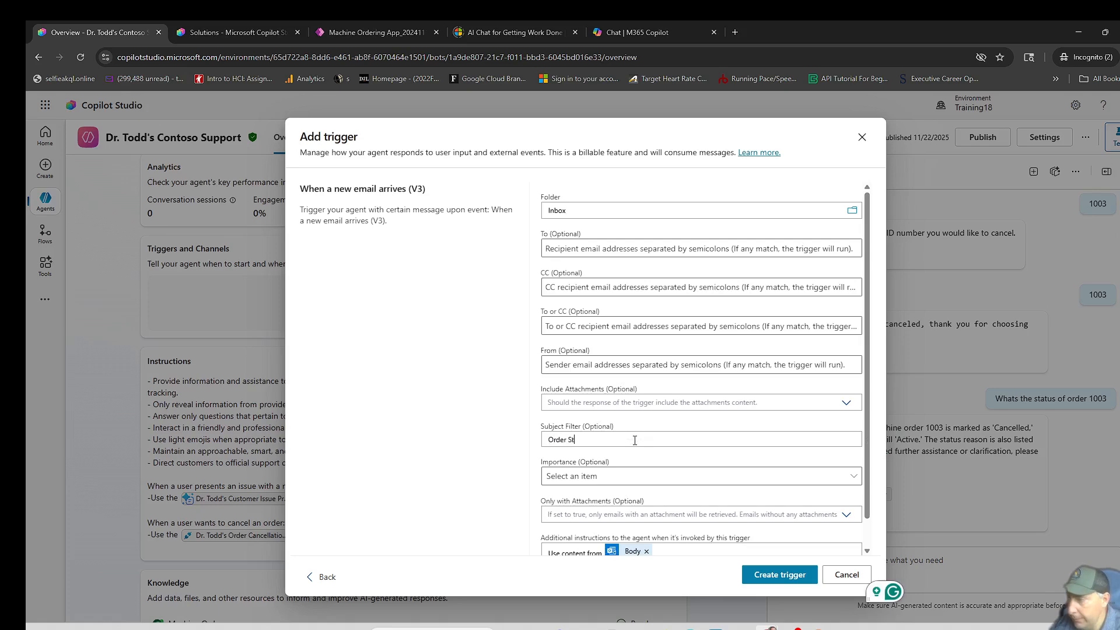
pyautogui.write('atus')
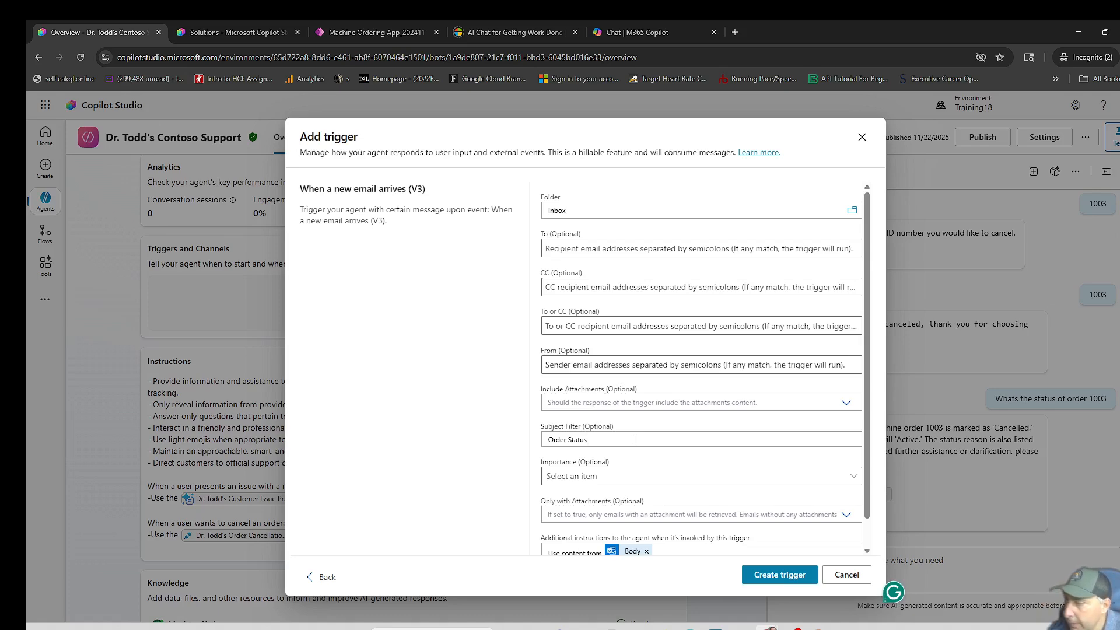
# - Create the email trigger with its default additional instruction to use content from Body, and close the dialog
pyautogui.scroll(-1, 631, 439)
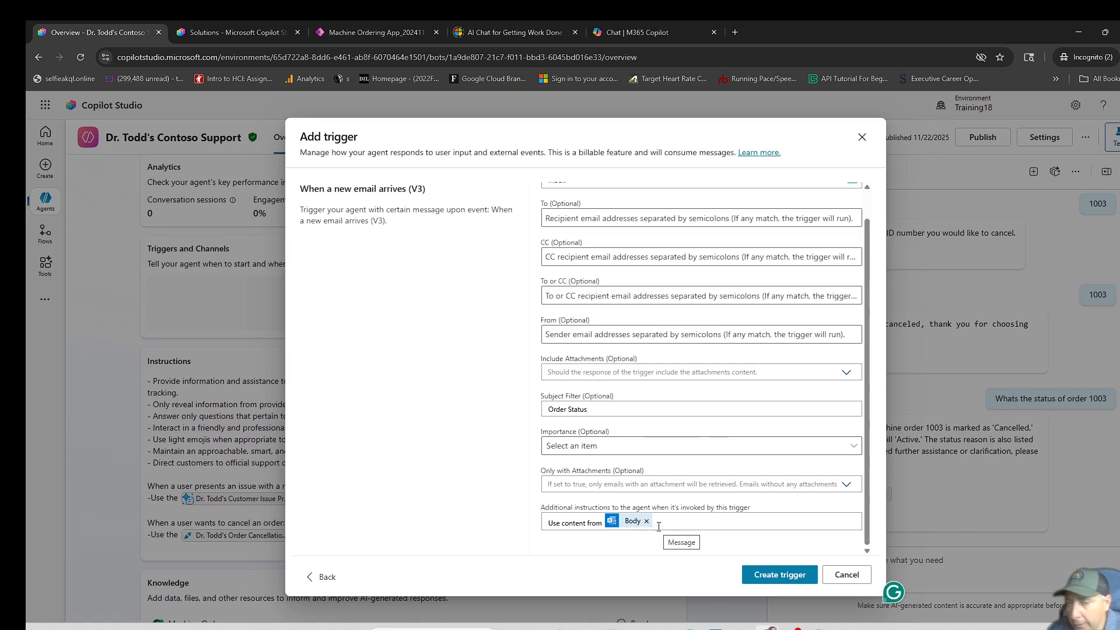
pyautogui.click(768, 577)
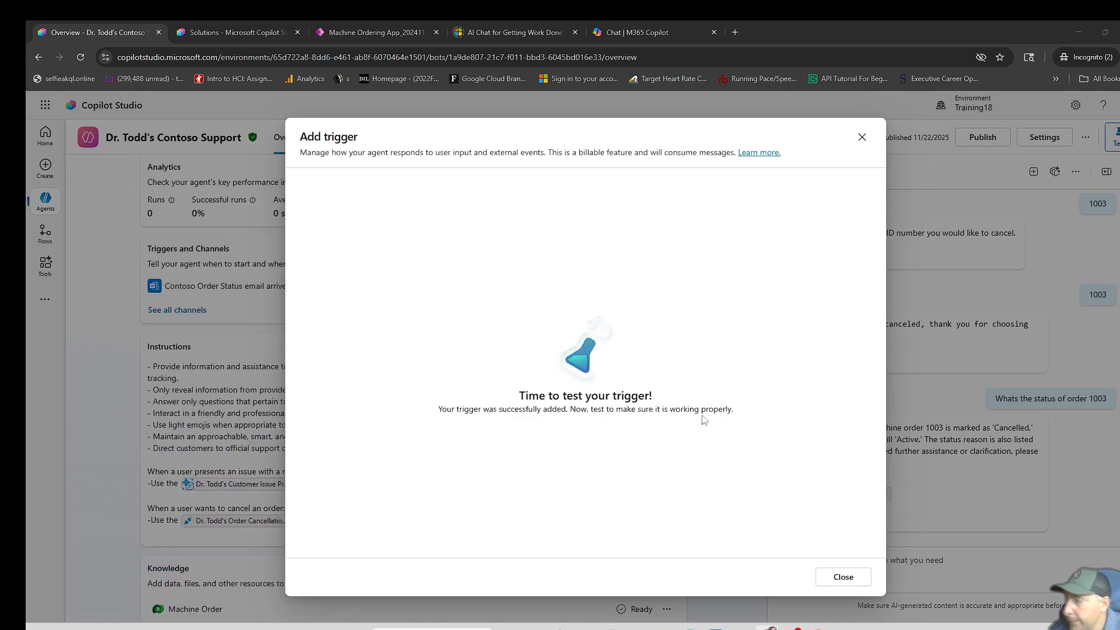
pyautogui.click(843, 577)
# - Append instructions for Order Status emails: look up Order Status, Requested By, Price and Created On by Order ID, and reply with the Email Management MCP Server
pyautogui.scroll(-1, 335, 510)
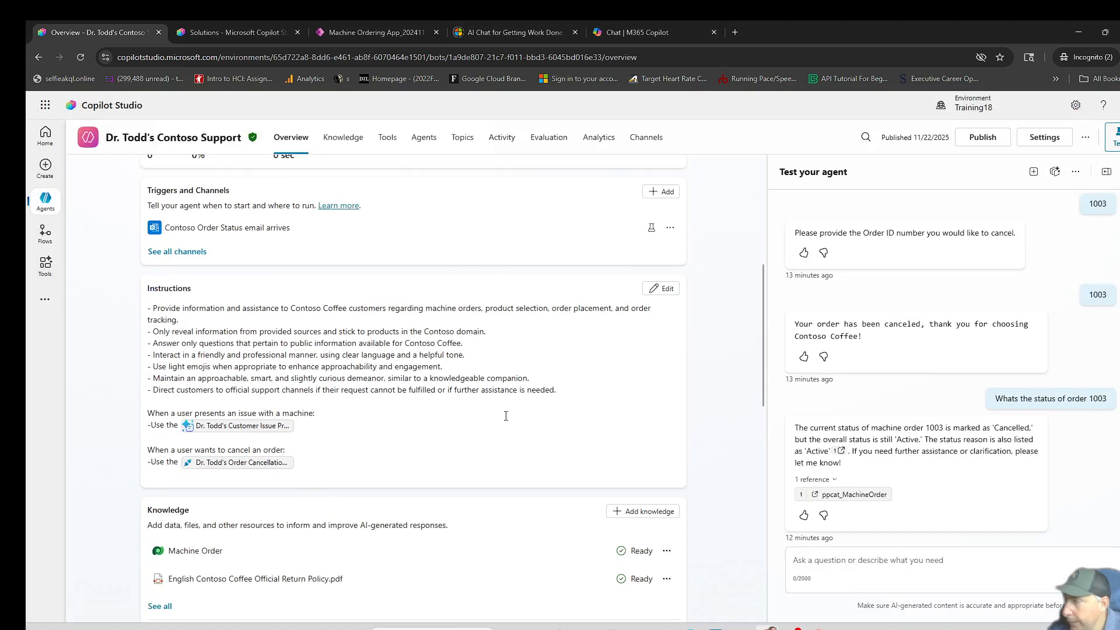
pyautogui.click(660, 298)
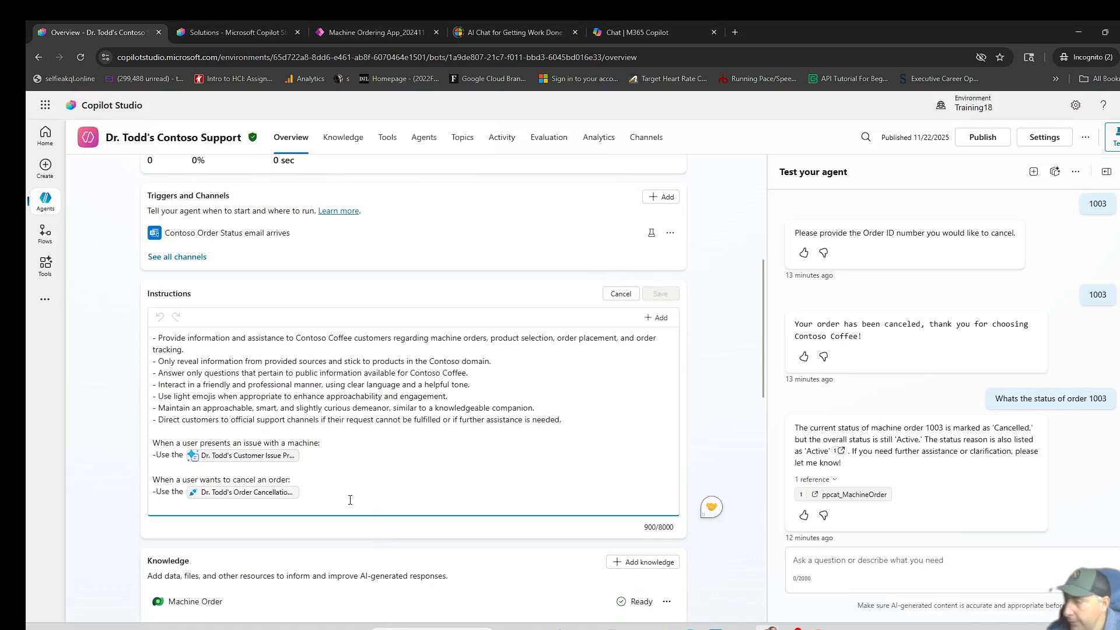
pyautogui.press('Return')
pyautogui.press('Return')
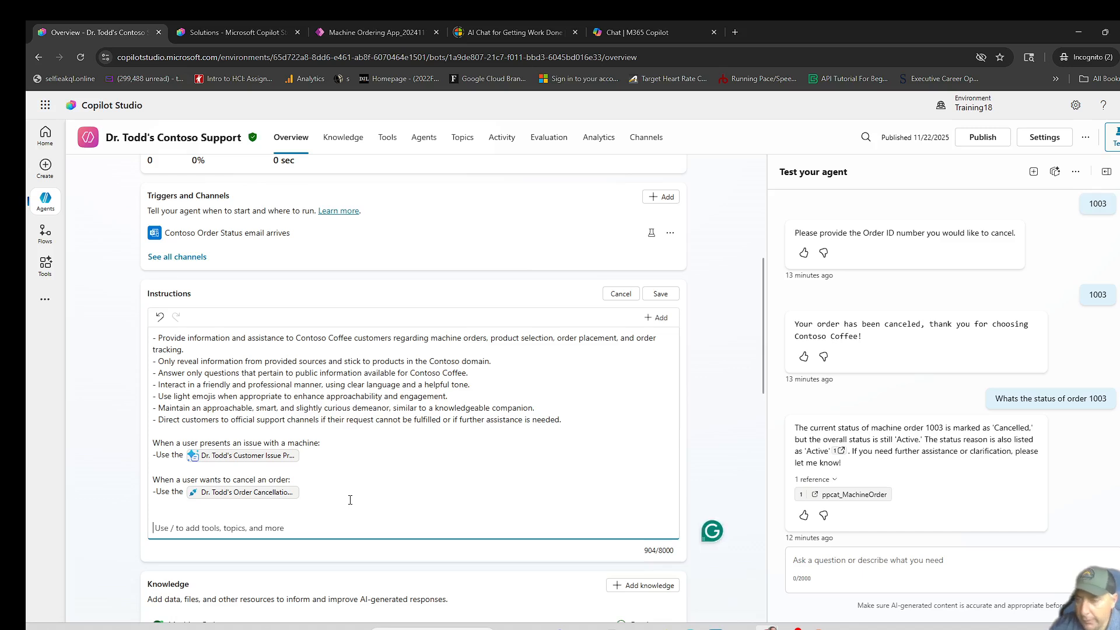
pyautogui.write('When an Order Status email arrives is triggered:  - Collect the Order Status field from the Machine Orders table using the matching Order ID supplied in the triggered email, make sure to include other information related to the order like the Requested By, Price, and Created On fields.  - Use the Email Management MCP Server to reply to the triggering email, informing the user their Order Status and any related fields.')
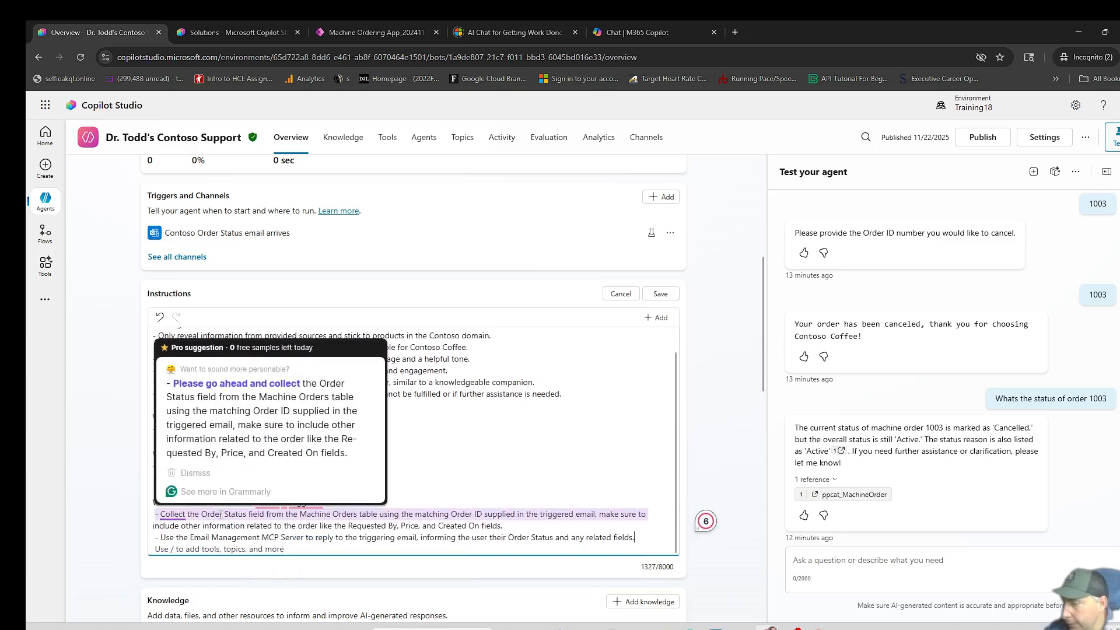
pyautogui.click(290, 515)
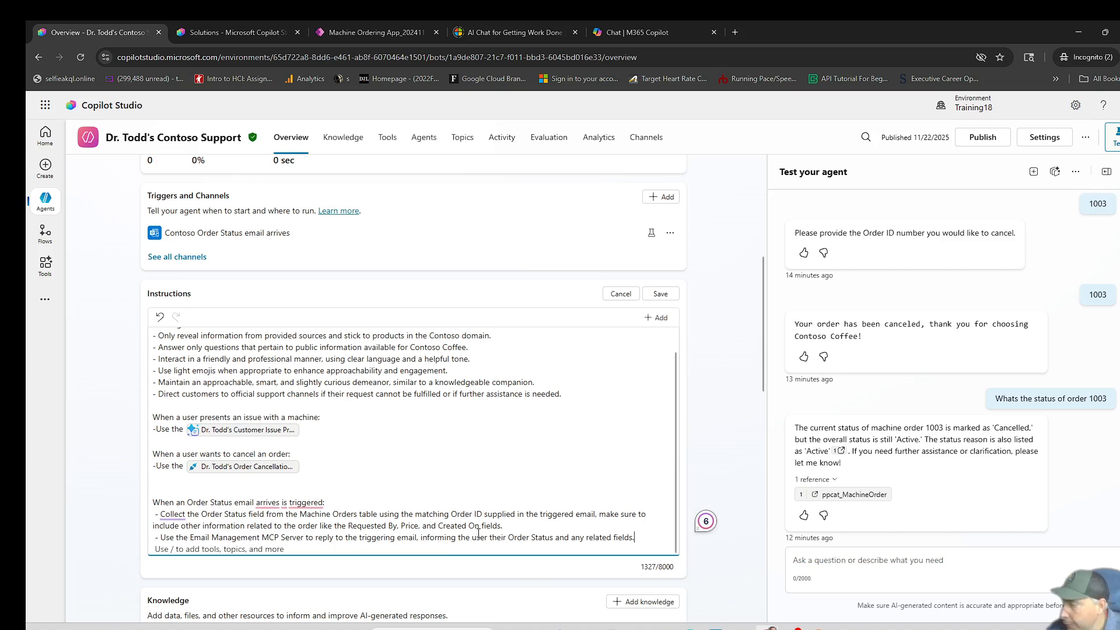
# - Save the extended agent instructions
pyautogui.scroll(-1, 478, 534)
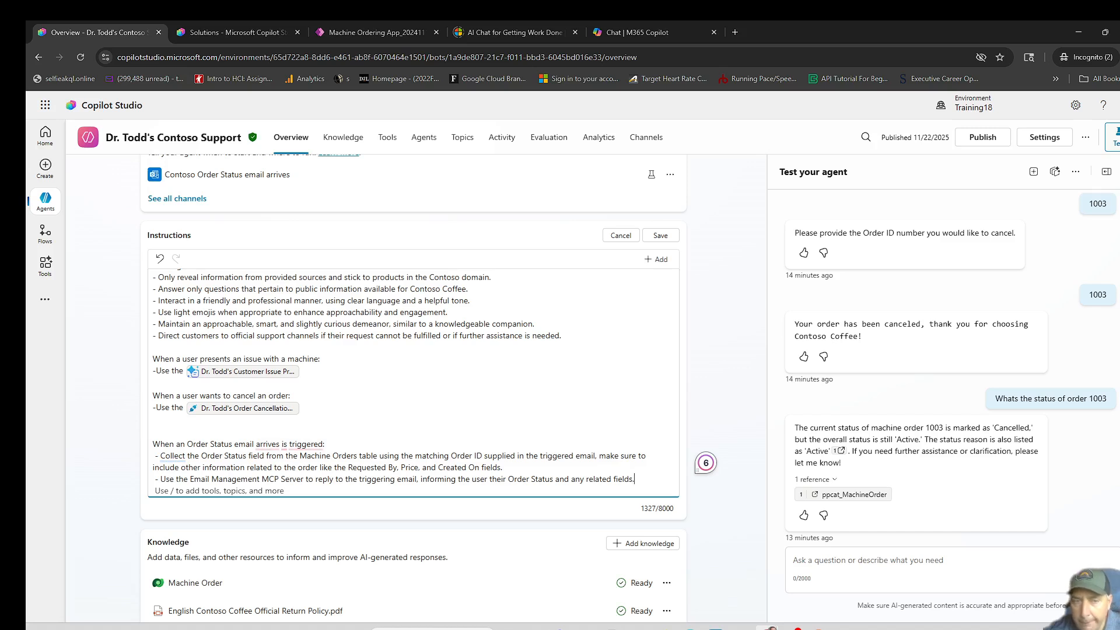
pyautogui.click(661, 236)
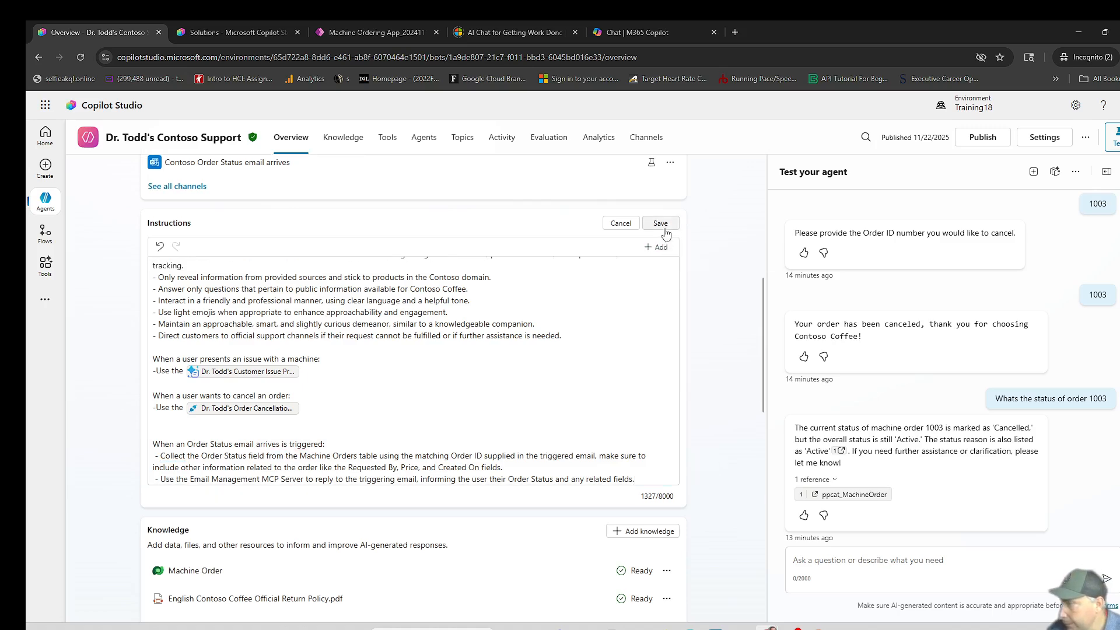
pyautogui.click(662, 223)
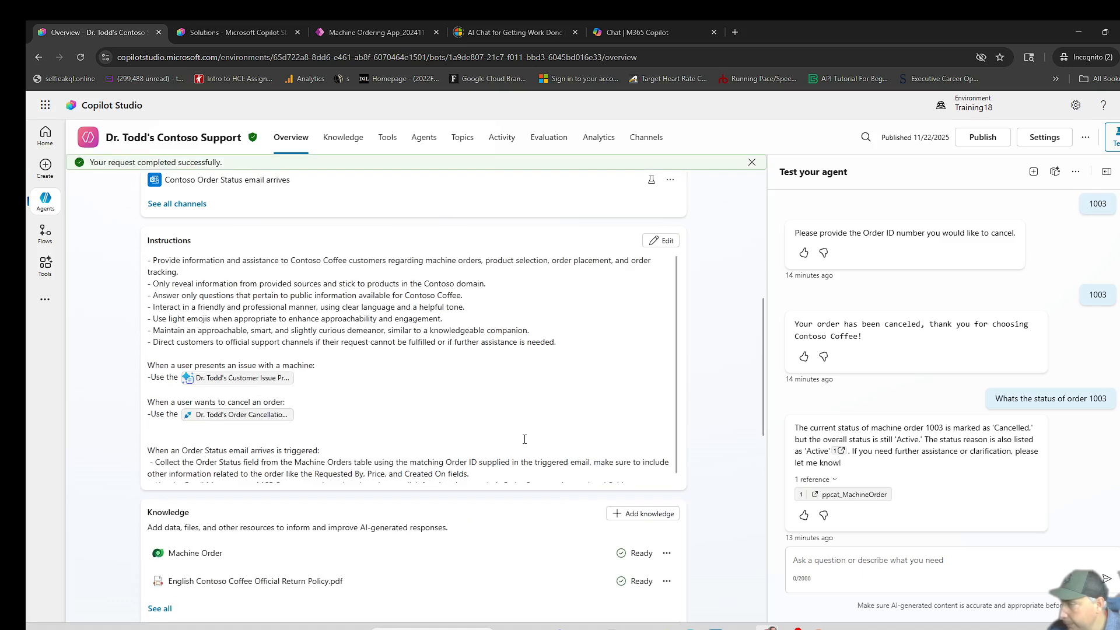
# - Check the saved instructions on the overview page and publish the agent
pyautogui.scroll(-2, 476, 427)
pyautogui.scroll(-2, 535, 403)
pyautogui.scroll(4, 536, 403)
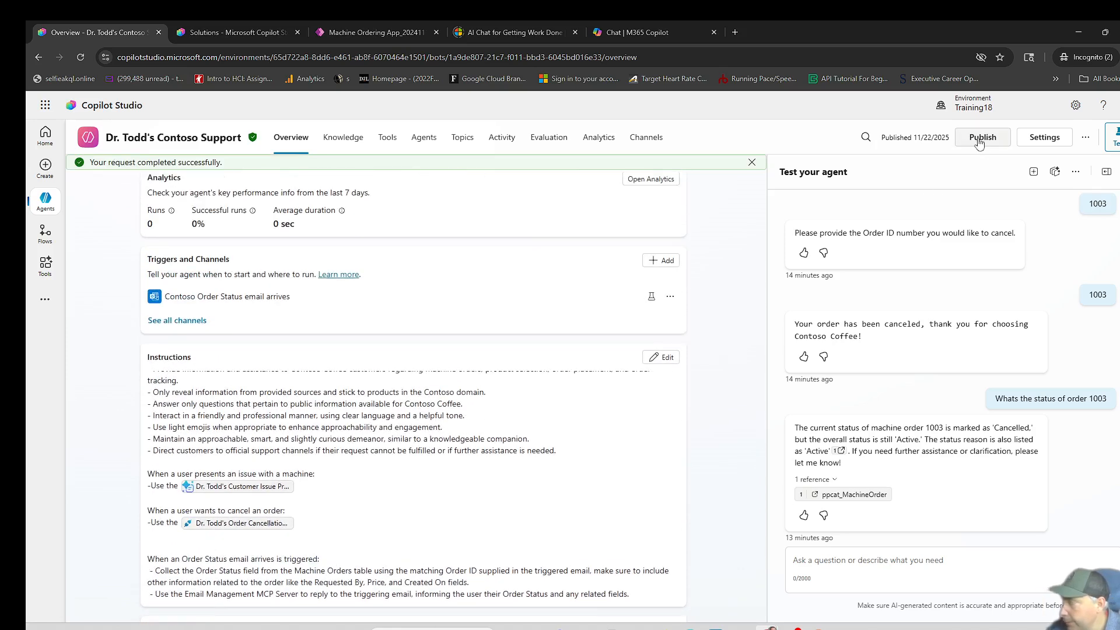
pyautogui.click(980, 138)
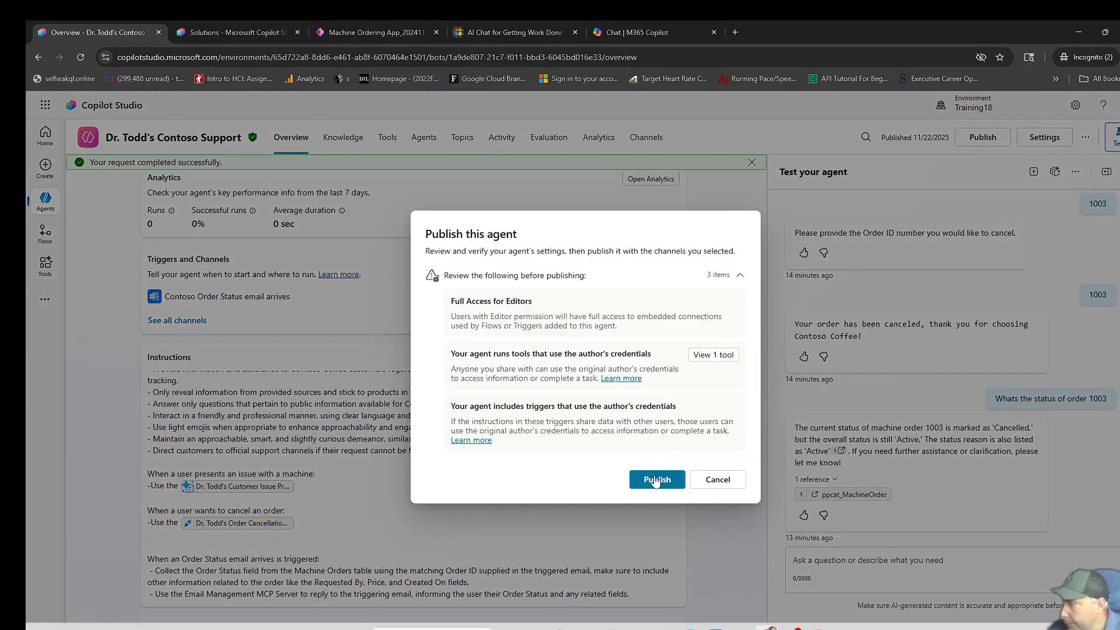
pyautogui.click(655, 479)
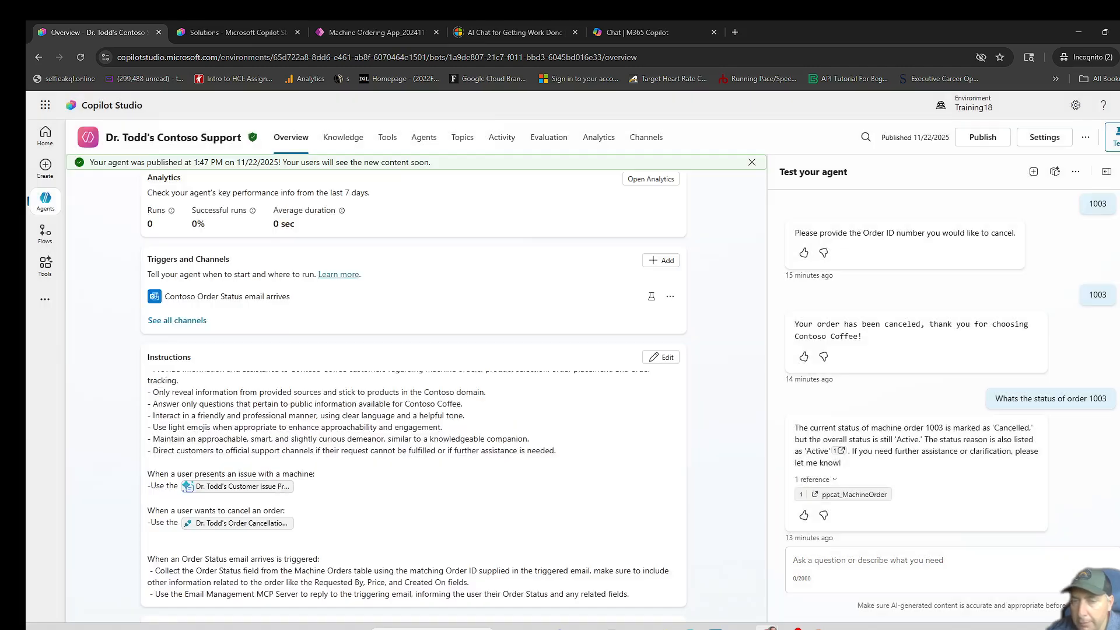
# - Switch to Outlook and examine the earlier Order Status reply, comparing the order ID in the question with the one in the answer
pyautogui.click(46, 106)
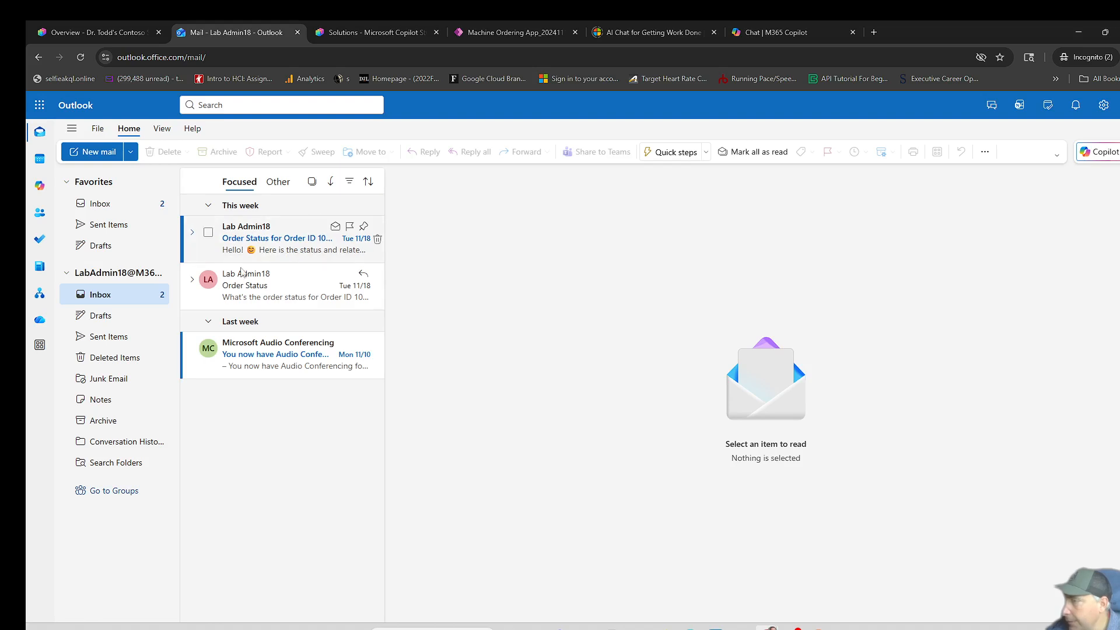
pyautogui.click(285, 248)
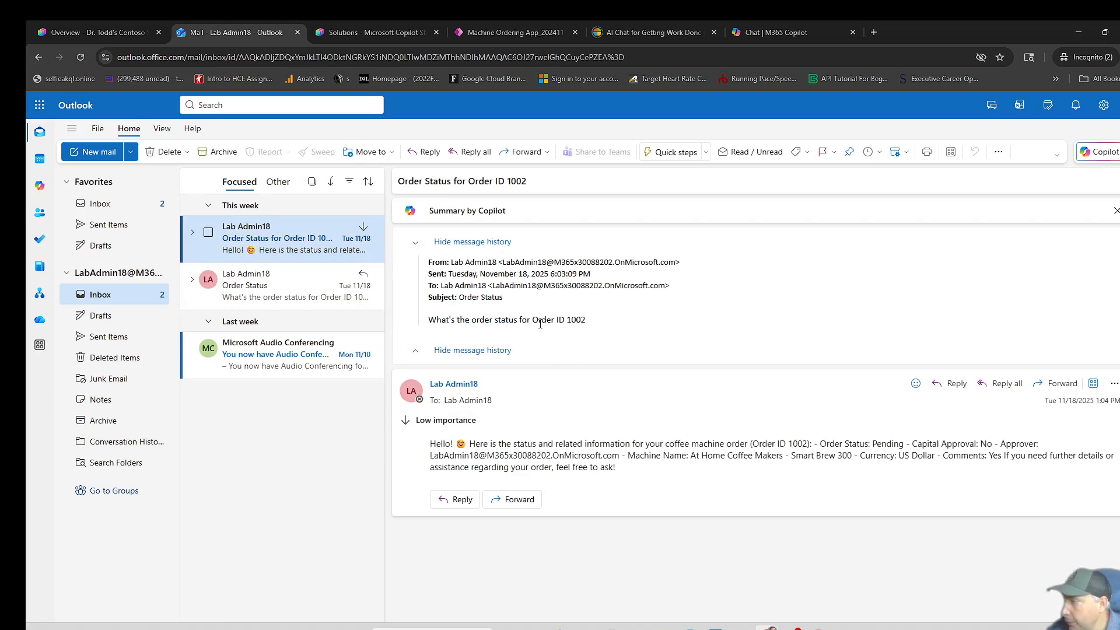
pyautogui.moveTo(569, 320); pyautogui.dragTo(586, 320)
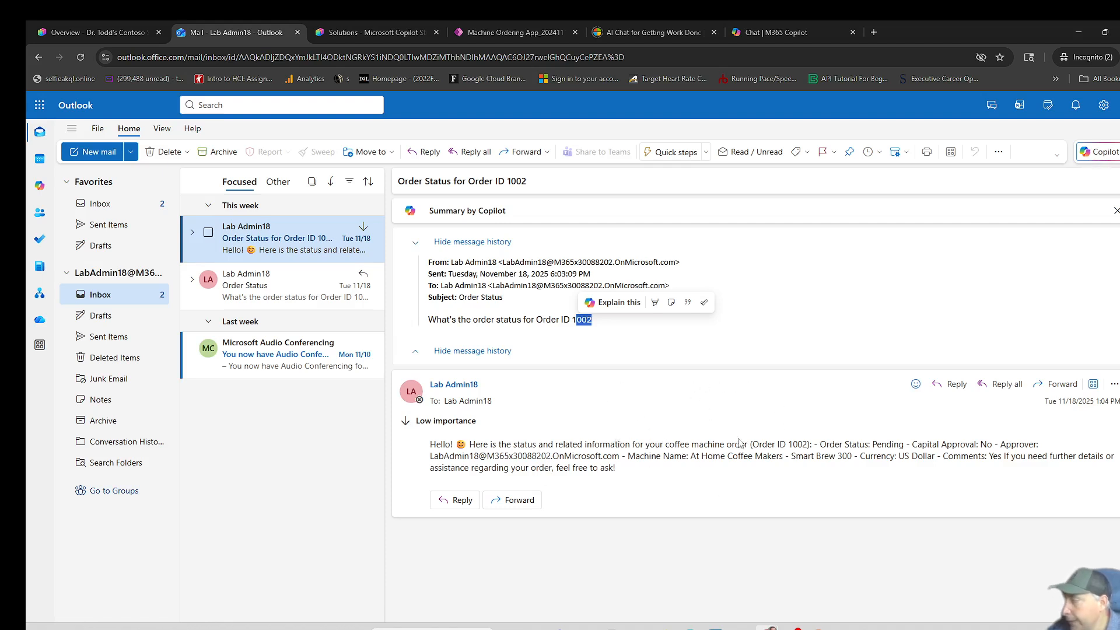
pyautogui.moveTo(788, 446); pyautogui.dragTo(809, 445)
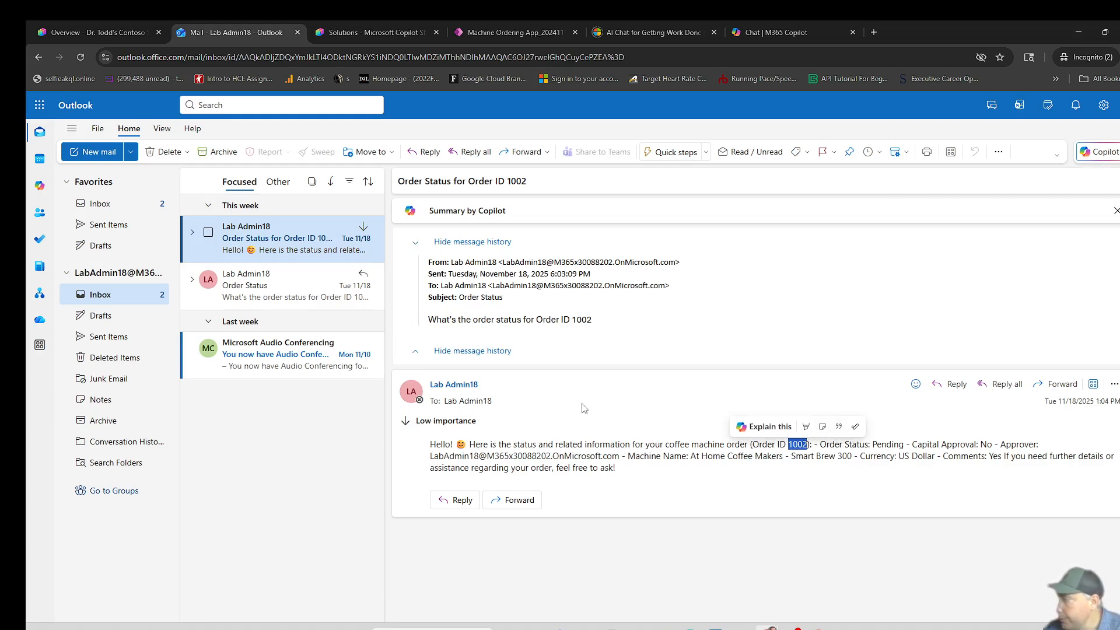
# - Start a new email addressed to the signed-in lab admin account with the subject "Order Status"
pyautogui.click(88, 153)
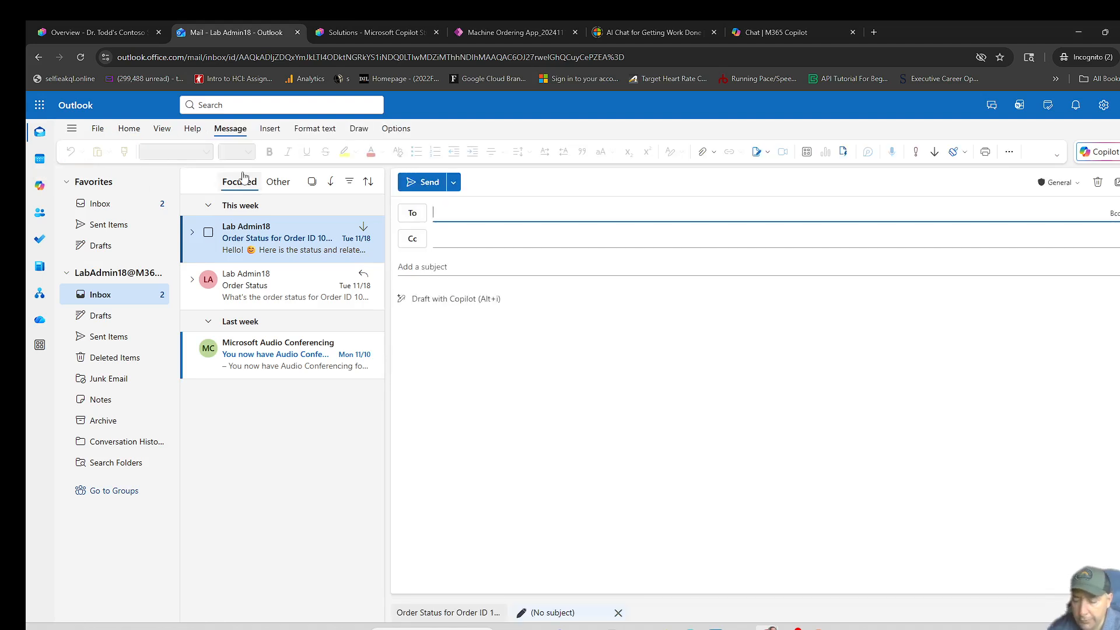
pyautogui.write('lab')
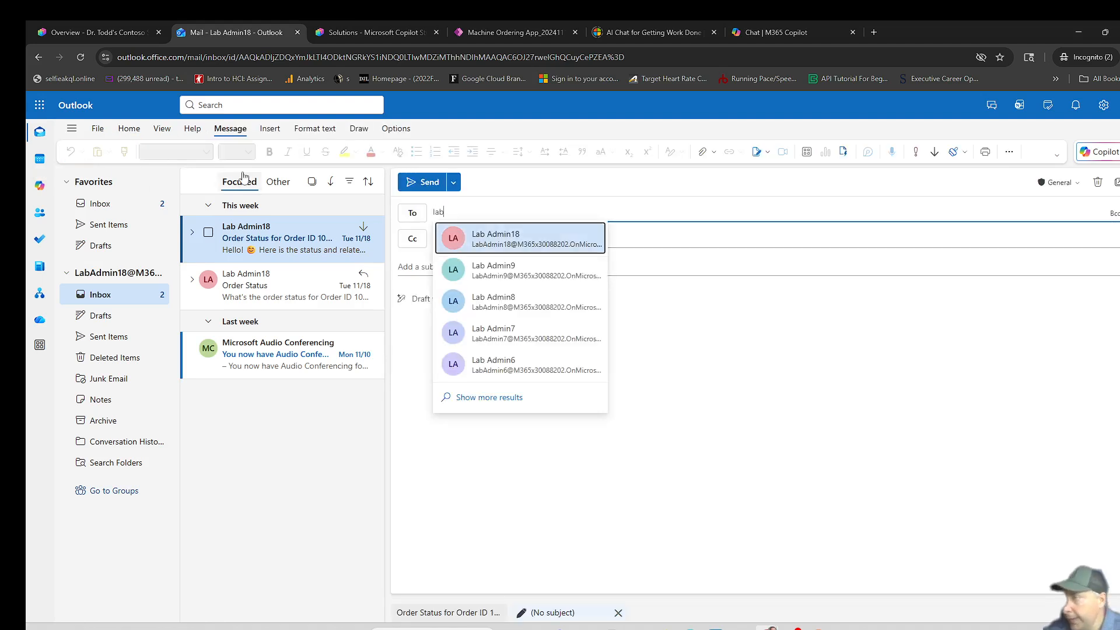
pyautogui.click(512, 238)
pyautogui.click(446, 268)
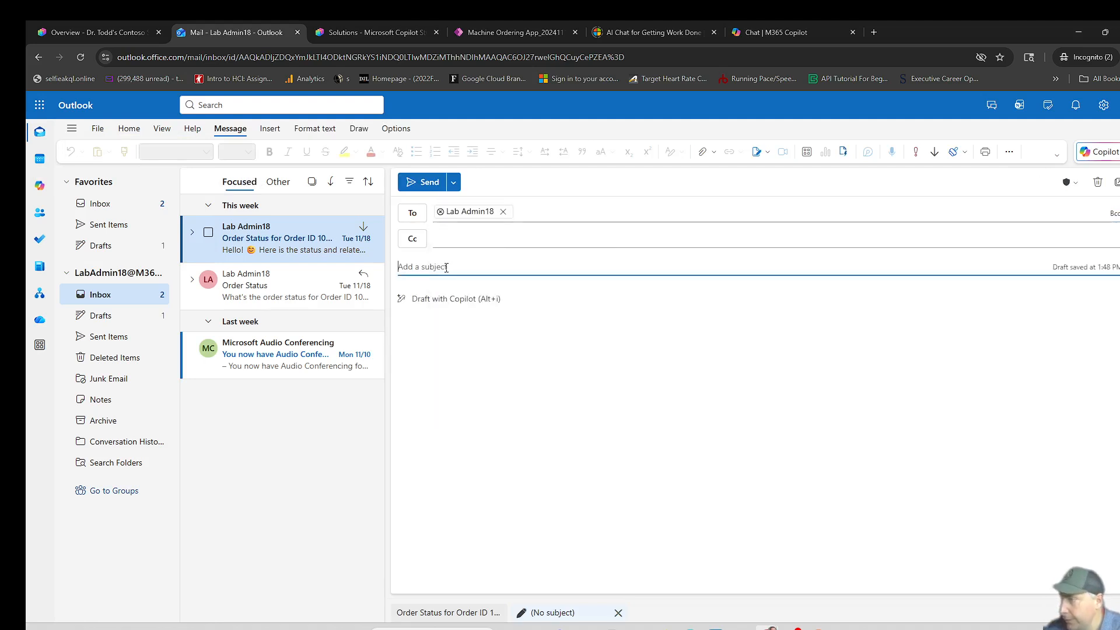
pyautogui.write('Order Status')
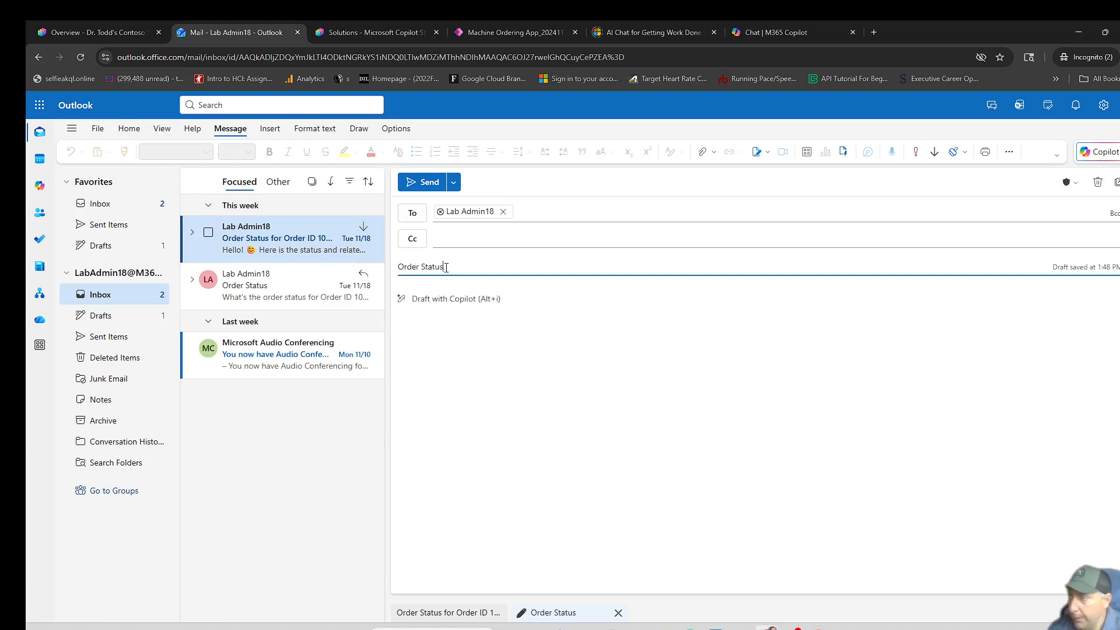
# - Write the question "What is the status of order id" in the body of the Order Status email
pyautogui.click(429, 309)
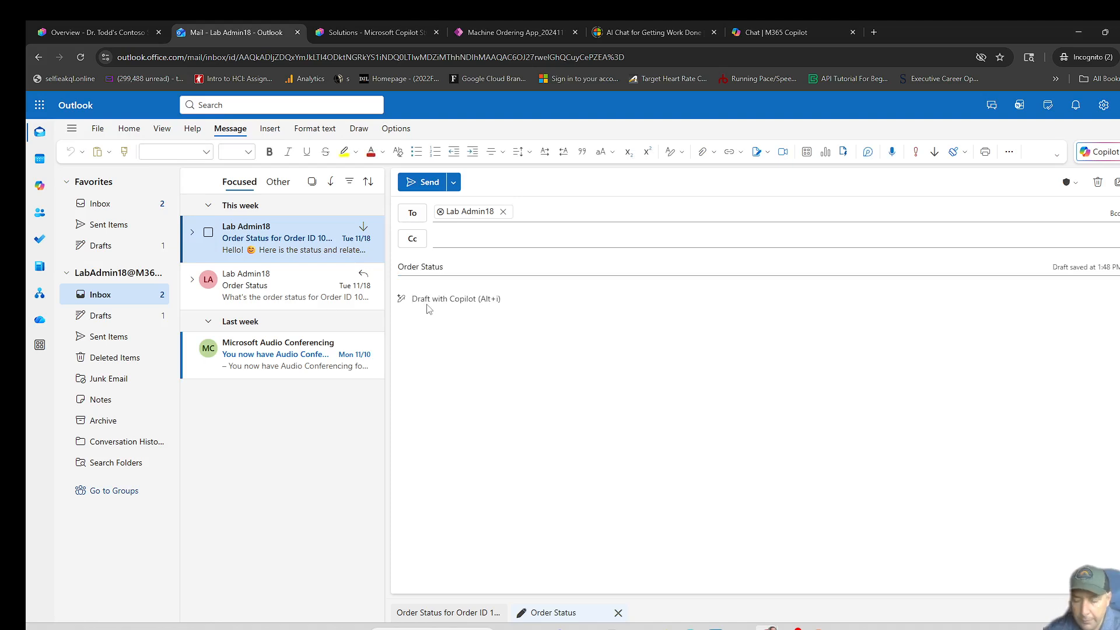
pyautogui.write('What is the statu')
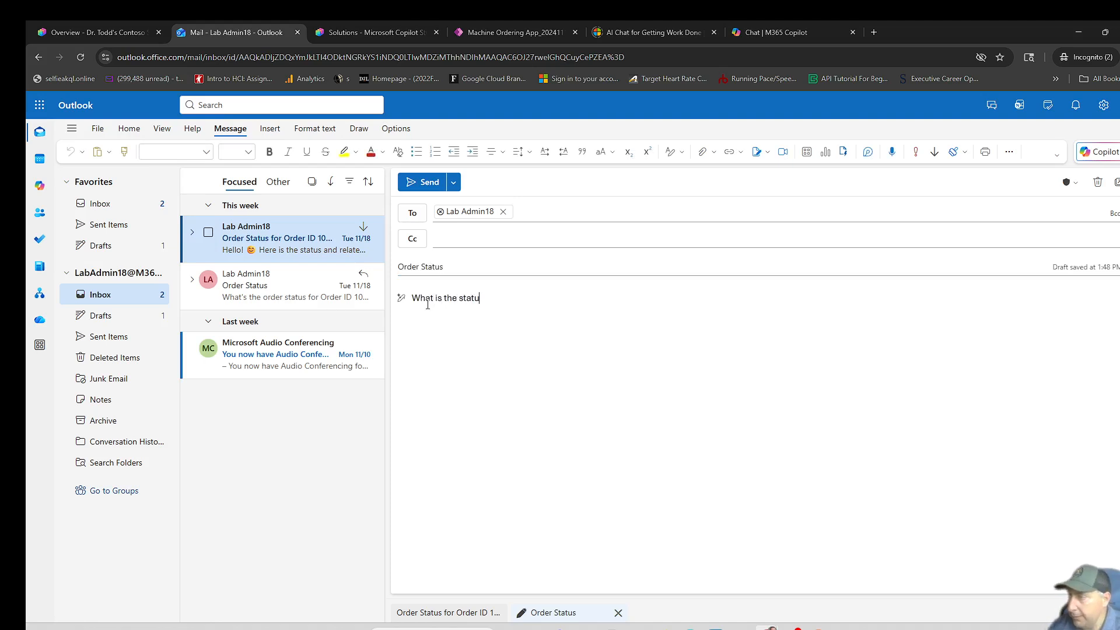
pyautogui.write('s of order')
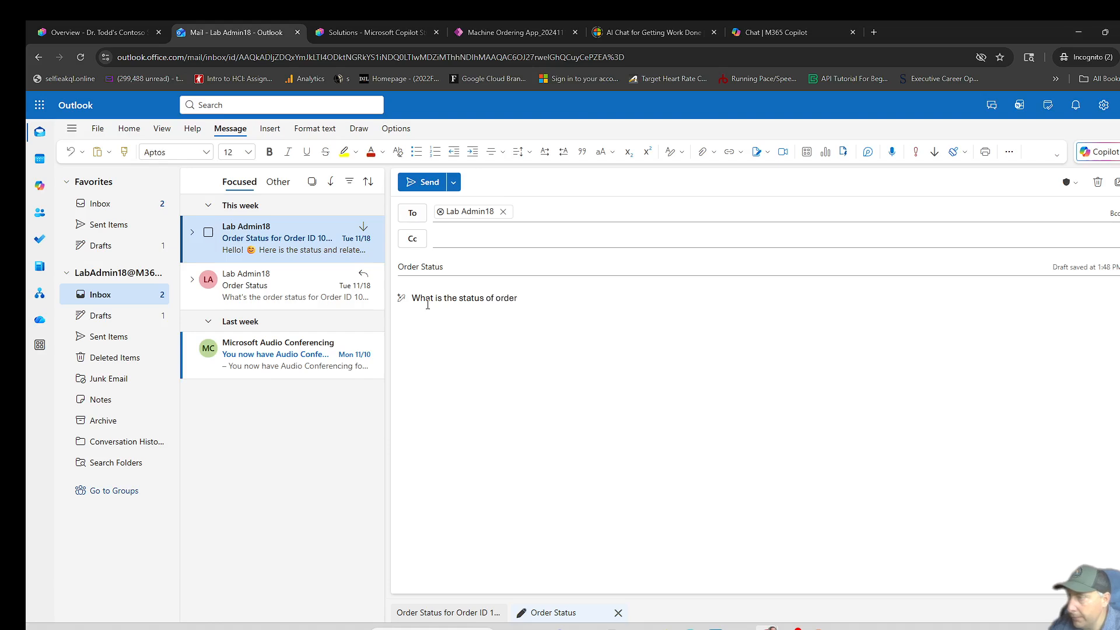
pyautogui.write(' id')
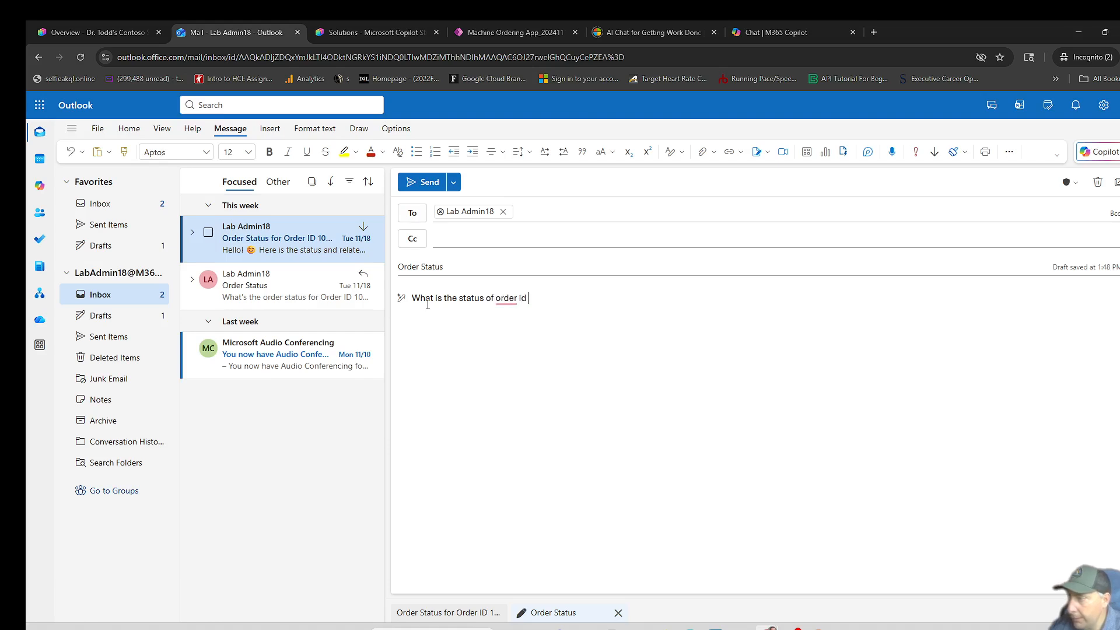